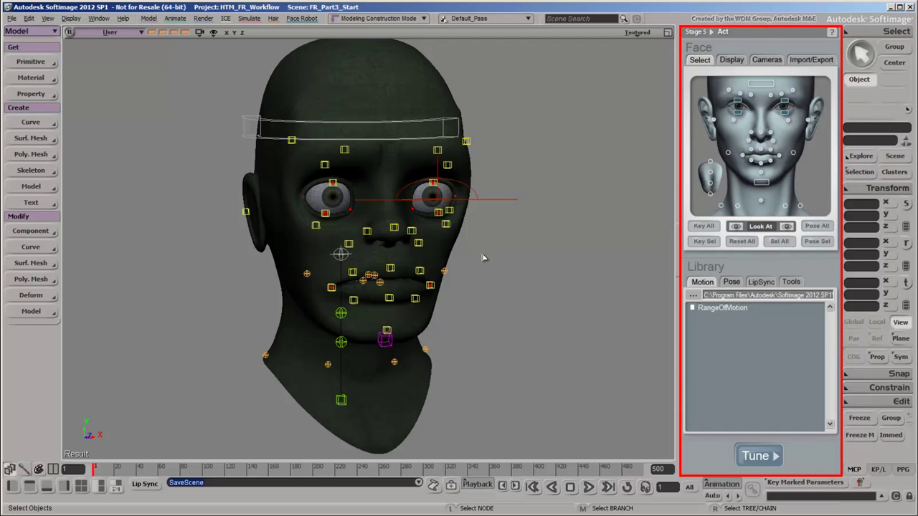
Switch the viewport to plain Shaded display and raise both mouth-corner controls.
{"action": "left_click", "coordinate": [635, 34]}
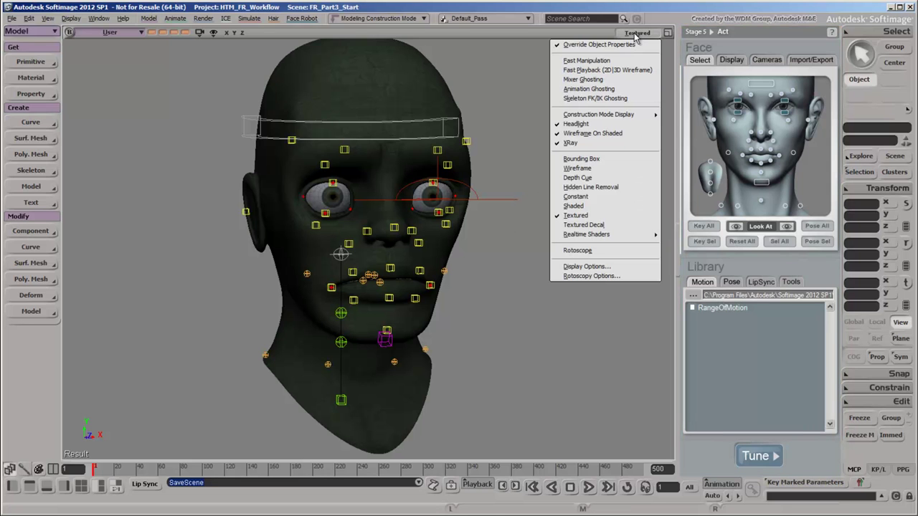
{"action": "left_click", "coordinate": [593, 206]}
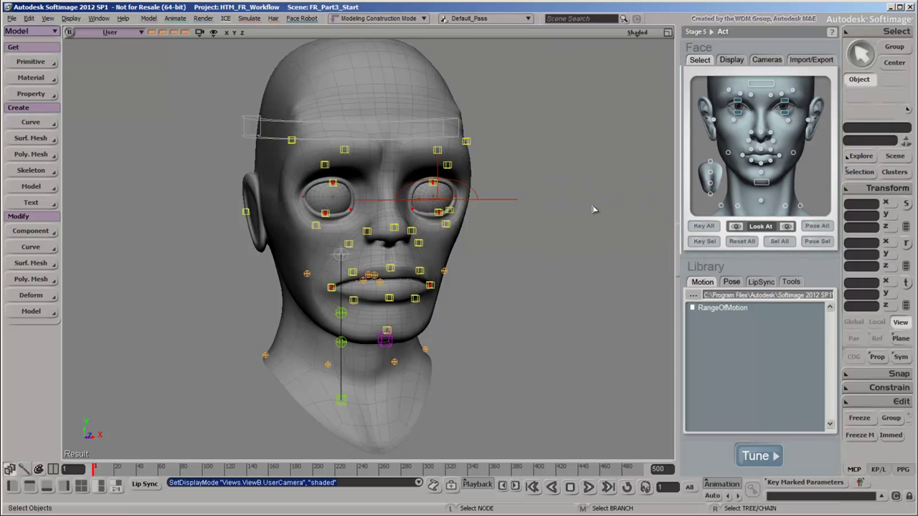
{"action": "left_click", "coordinate": [332, 289]}
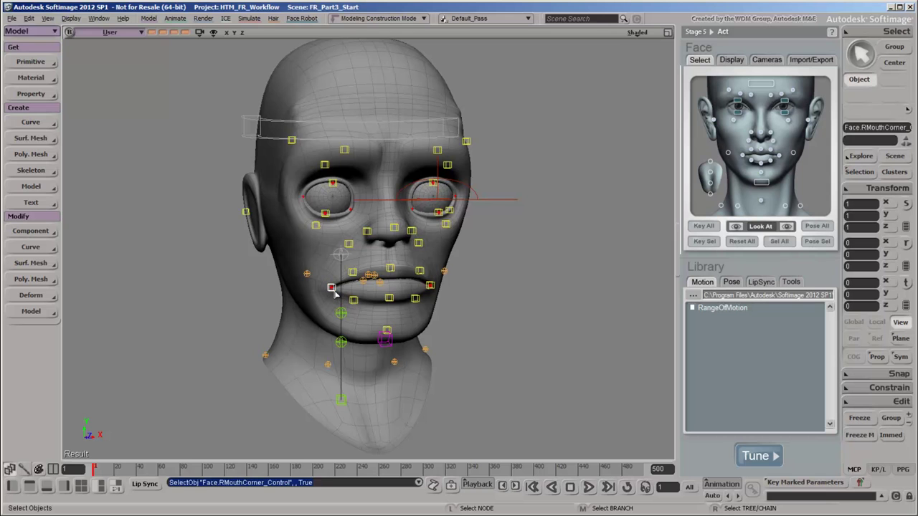
{"action": "left_click", "coordinate": [430, 286], "text": "shift"}
{"action": "key", "text": "v"}
{"action": "left_click_drag", "start_coordinate": [387, 267], "coordinate": [388, 251]}
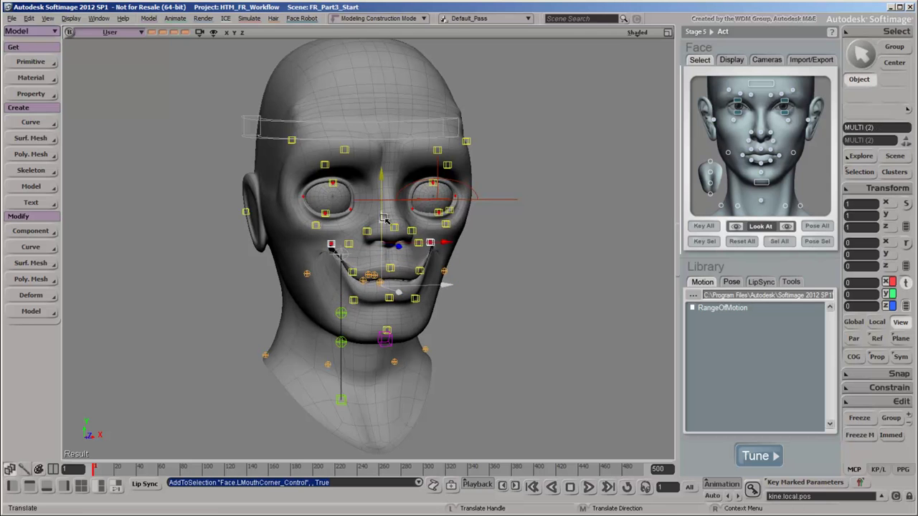
Pull LipLower_Control down to open the mouth, then back up to close it.
{"action": "left_click", "coordinate": [390, 297]}
{"action": "left_click_drag", "start_coordinate": [389, 297], "coordinate": [388, 328]}
{"action": "left_click_drag", "start_coordinate": [388, 275], "coordinate": [388, 247]}
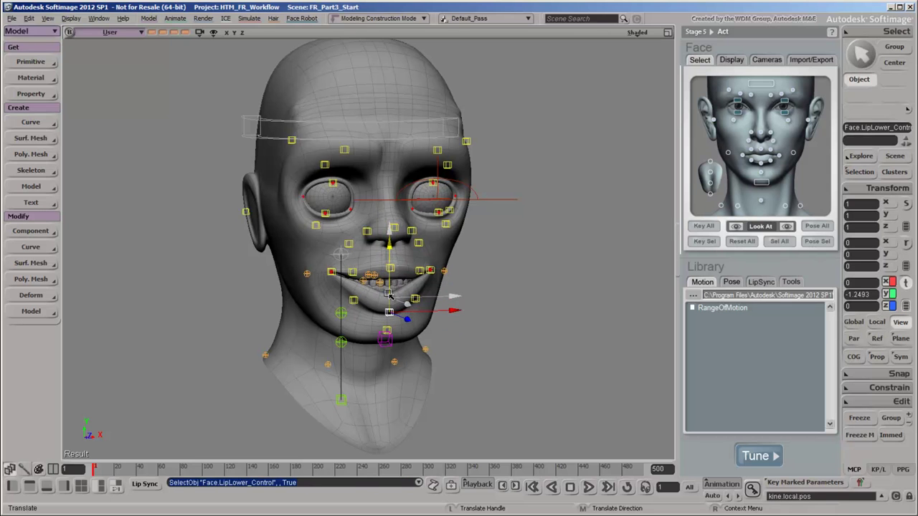
Raise the two mid-brow controls, then return to selection mode.
{"action": "left_click", "coordinate": [750, 100]}
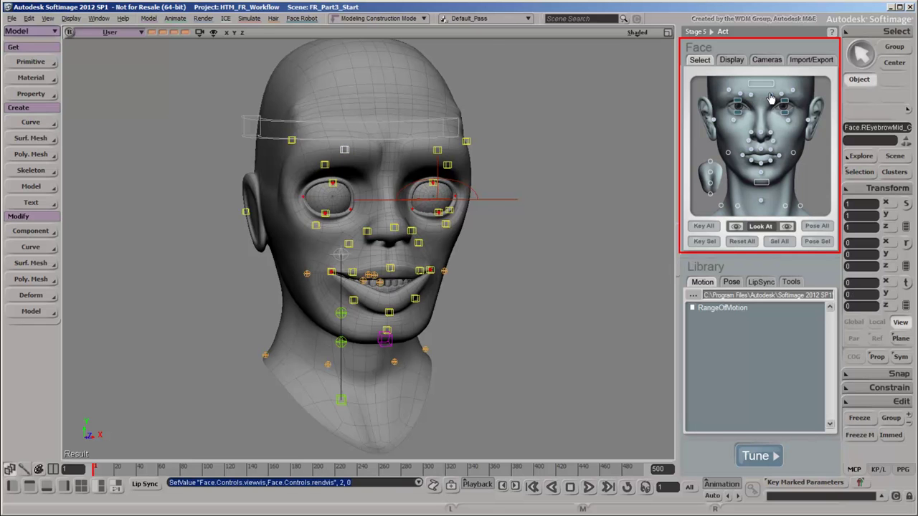
{"action": "left_click", "coordinate": [774, 101], "text": "shift"}
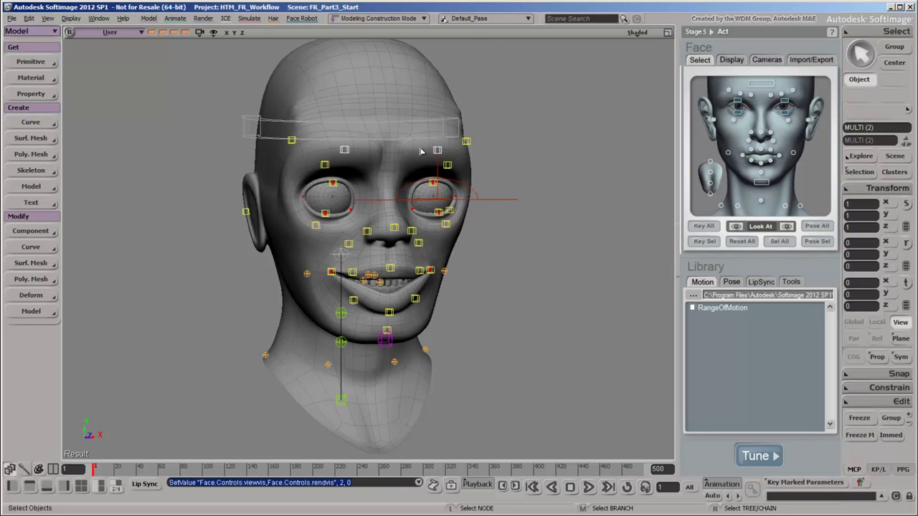
{"action": "key", "text": "v"}
{"action": "mouse_move", "coordinate": [398, 139]}
{"action": "left_mouse_down"}
{"action": "mouse_move", "coordinate": [398, 72]}
{"action": "mouse_move", "coordinate": [391, 217]}
{"action": "mouse_move", "coordinate": [389, 123]}
{"action": "left_mouse_up"}
{"action": "key", "text": "space"}
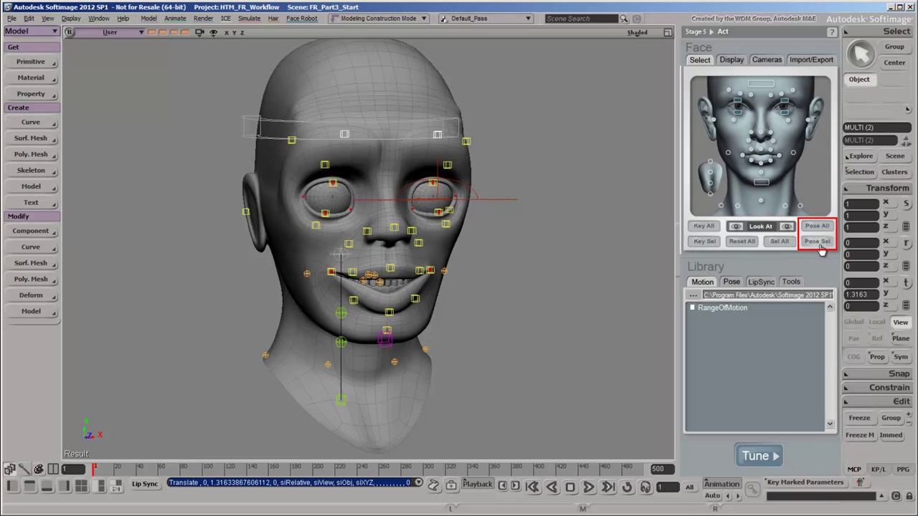
Apply the 'sad' library pose, Reset All controls to neutral, then show the Motion library.
{"action": "left_click", "coordinate": [732, 282]}
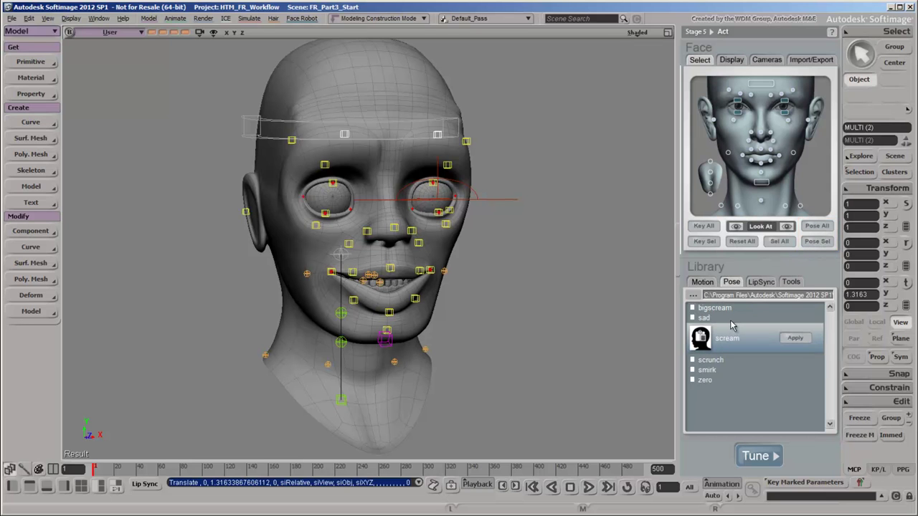
{"action": "mouse_move", "coordinate": [704, 318]}
{"action": "left_click", "coordinate": [793, 329]}
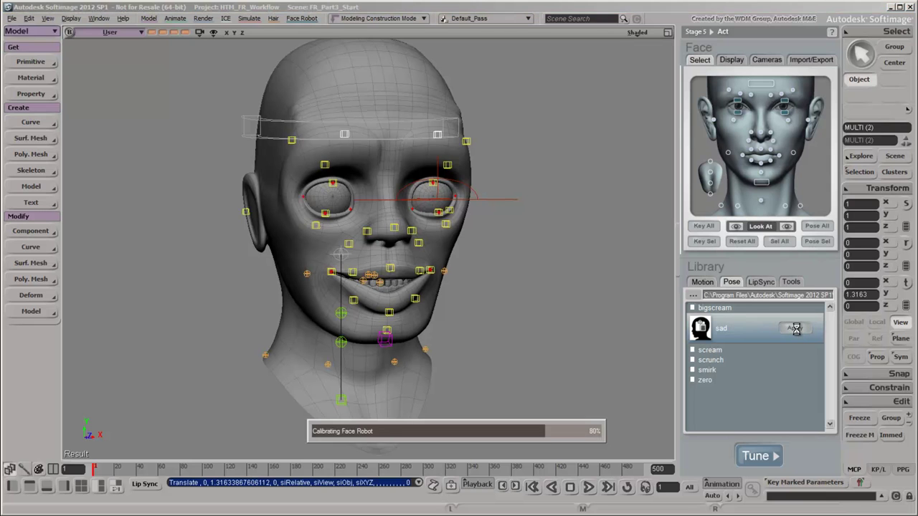
{"action": "left_click", "coordinate": [744, 244]}
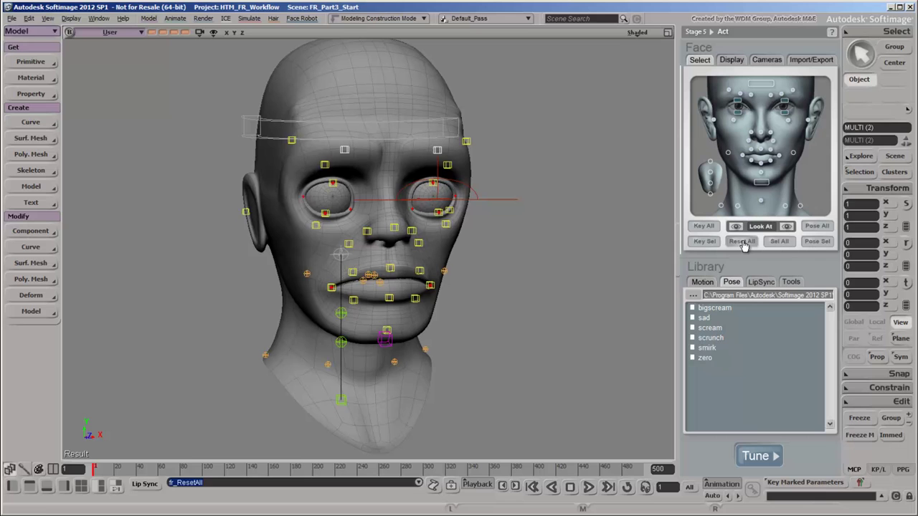
{"action": "left_click", "coordinate": [626, 276]}
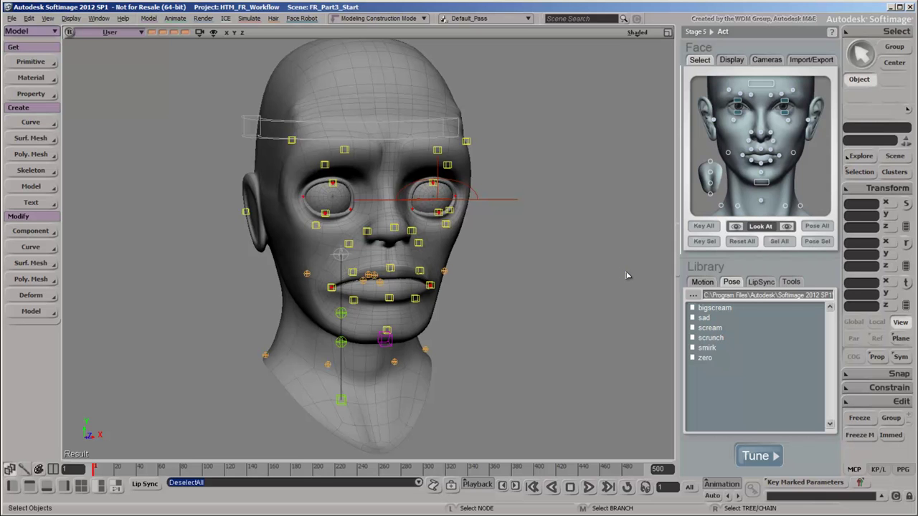
{"action": "left_click", "coordinate": [703, 284]}
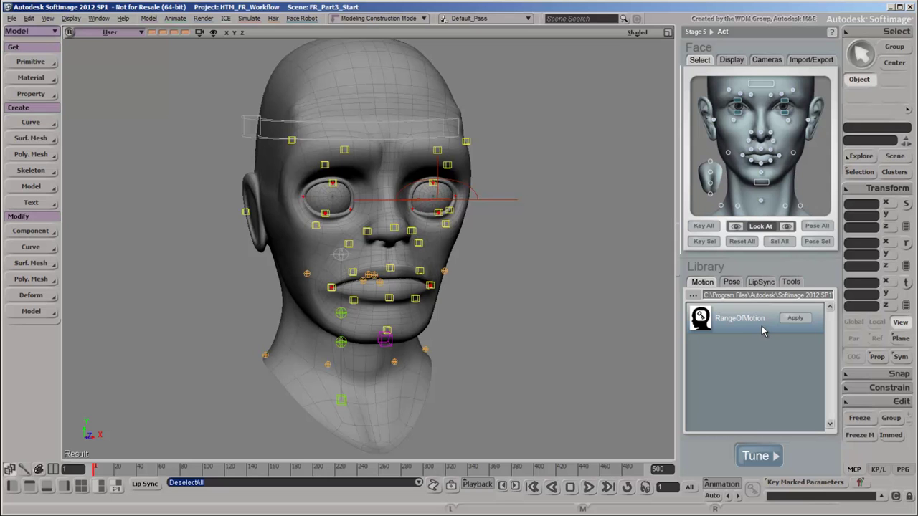
Apply the RangeOfMotion clip, scrub the 3349-frame timeline, and toggle X-ray for zombie_head_geo.
{"action": "left_click", "coordinate": [795, 319]}
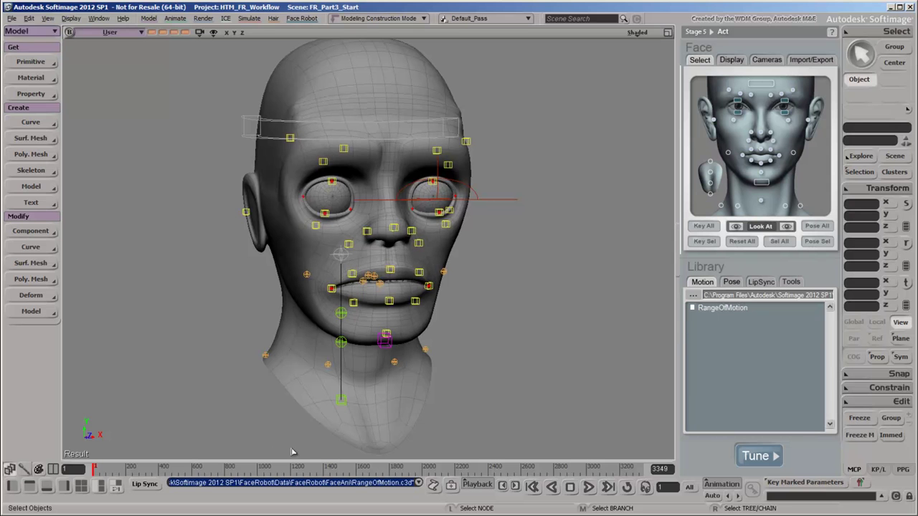
{"action": "mouse_move", "coordinate": [95, 469]}
{"action": "left_mouse_down"}
{"action": "mouse_move", "coordinate": [535, 470]}
{"action": "mouse_move", "coordinate": [86, 469]}
{"action": "left_mouse_up"}
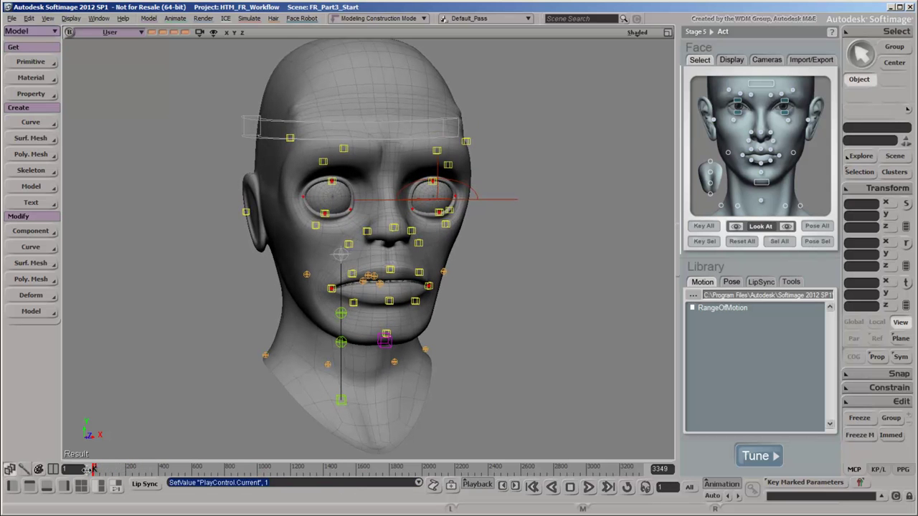
{"action": "left_click", "coordinate": [440, 253]}
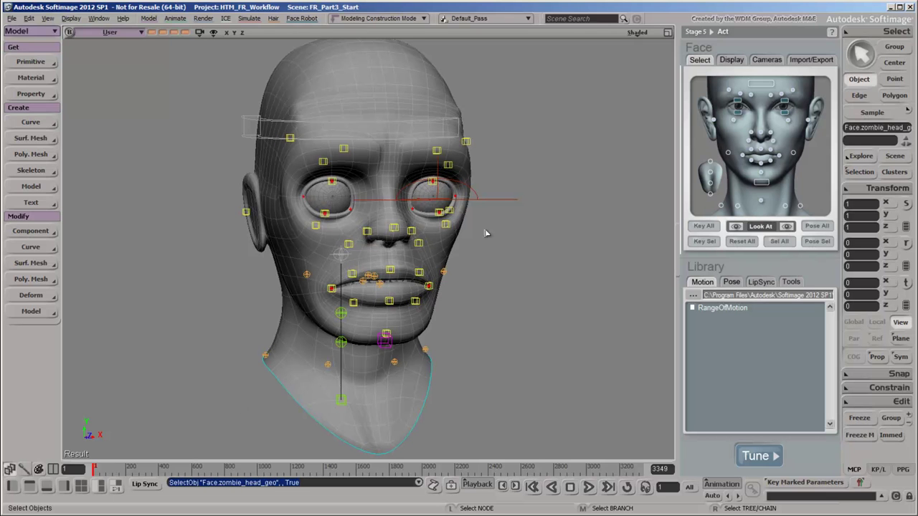
{"action": "left_click", "coordinate": [730, 61]}
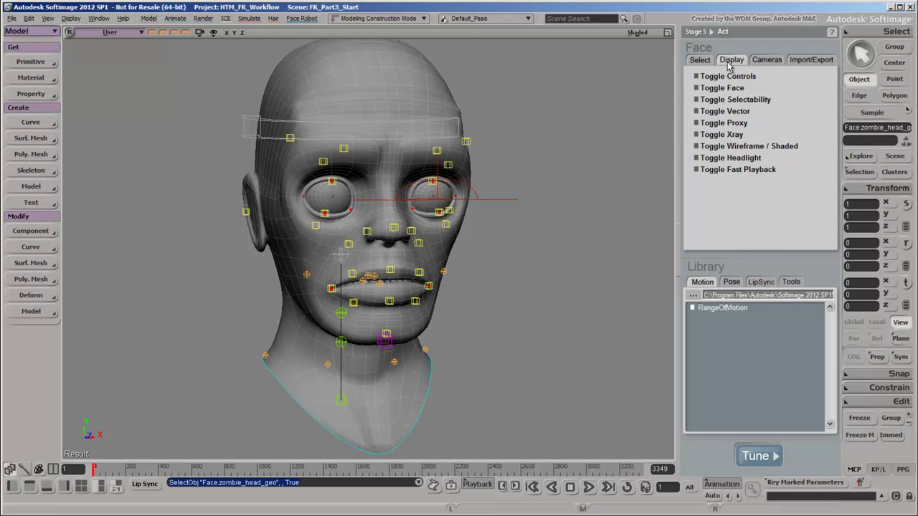
{"action": "left_click", "coordinate": [750, 135]}
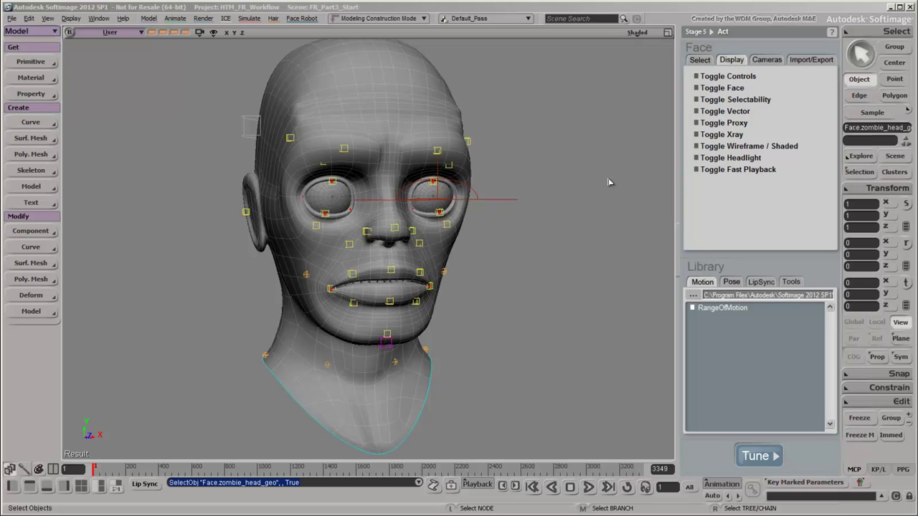
Give zombie_head_geo a local Geometry Approximation with polygon mesh OGL Level 0.
{"action": "key", "text": "8"}
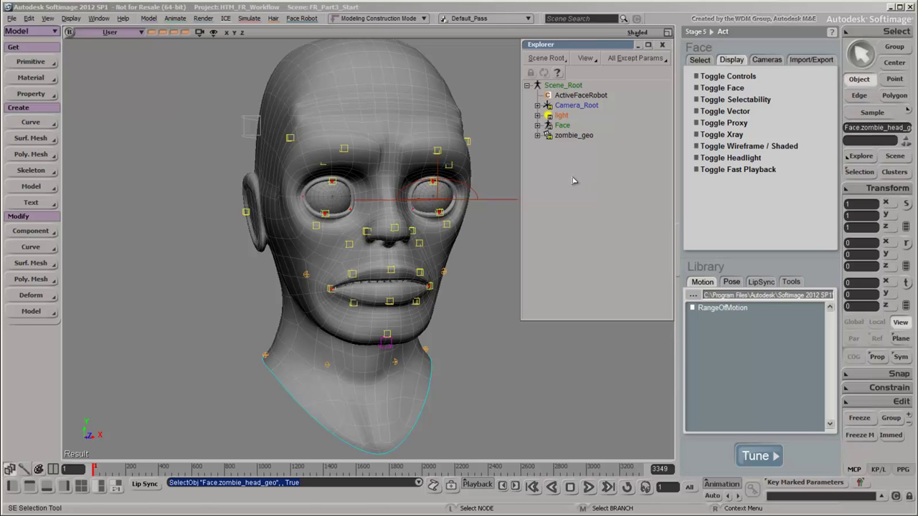
{"action": "key", "text": "f"}
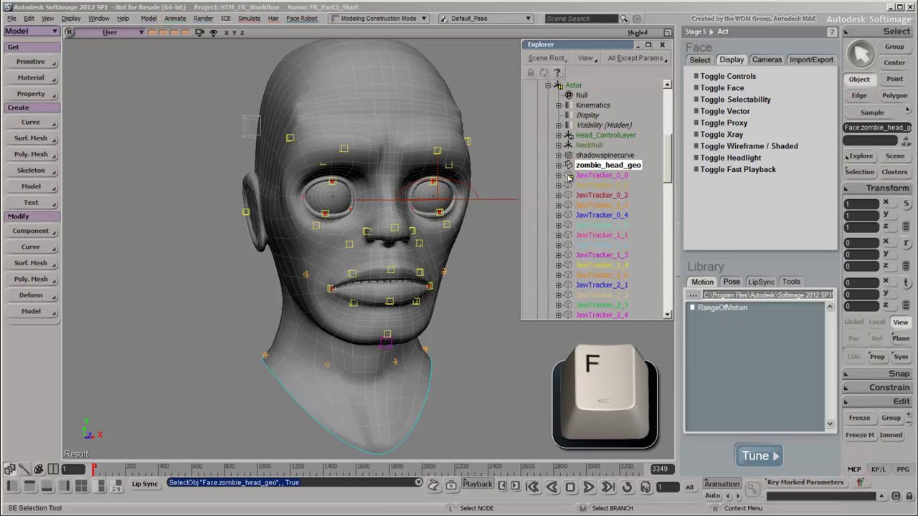
{"action": "left_click", "coordinate": [560, 165]}
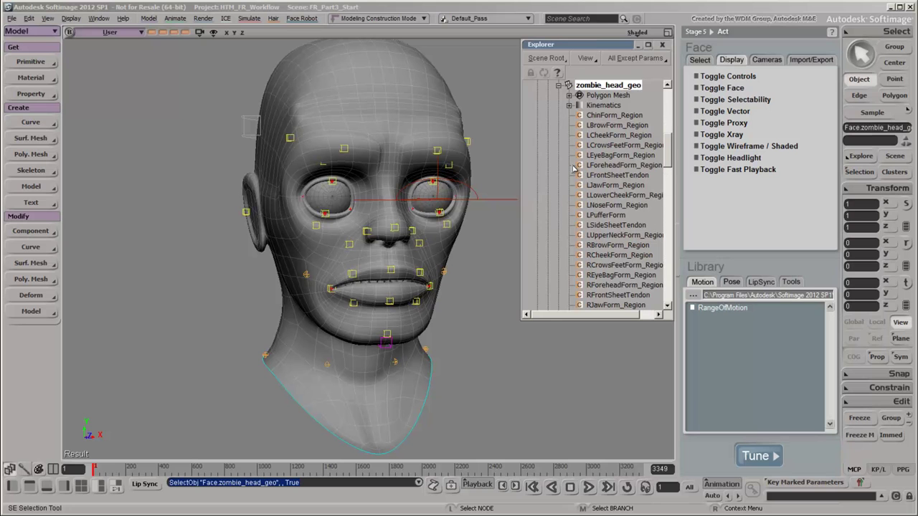
{"action": "scroll", "coordinate": [574, 167], "scroll_direction": "down", "scroll_amount": 2}
{"action": "scroll", "coordinate": [574, 167], "scroll_direction": "down", "scroll_amount": 2}
{"action": "scroll", "coordinate": [574, 168], "scroll_direction": "down", "scroll_amount": 2}
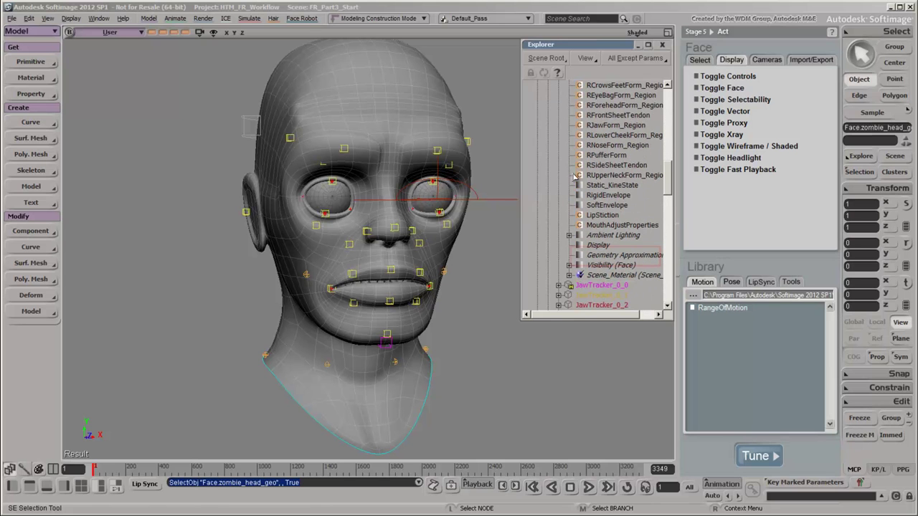
{"action": "double_click", "coordinate": [582, 259]}
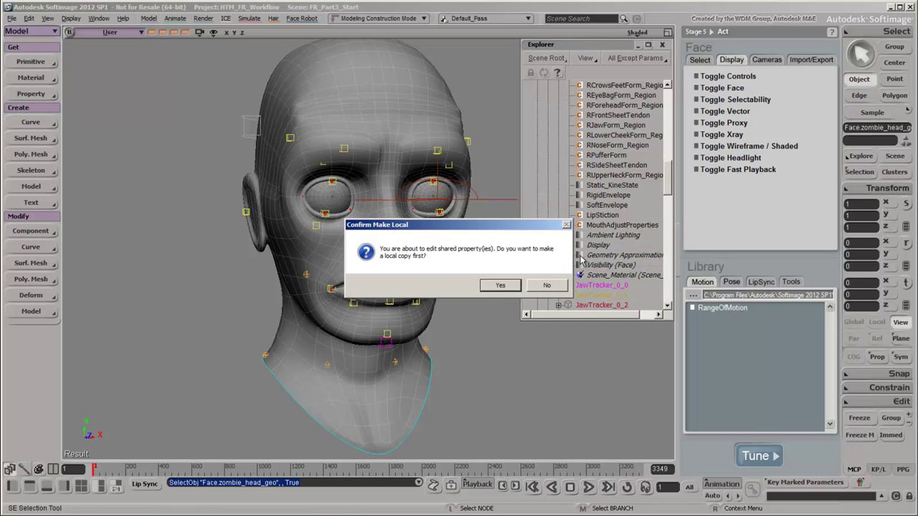
{"action": "left_click", "coordinate": [500, 285]}
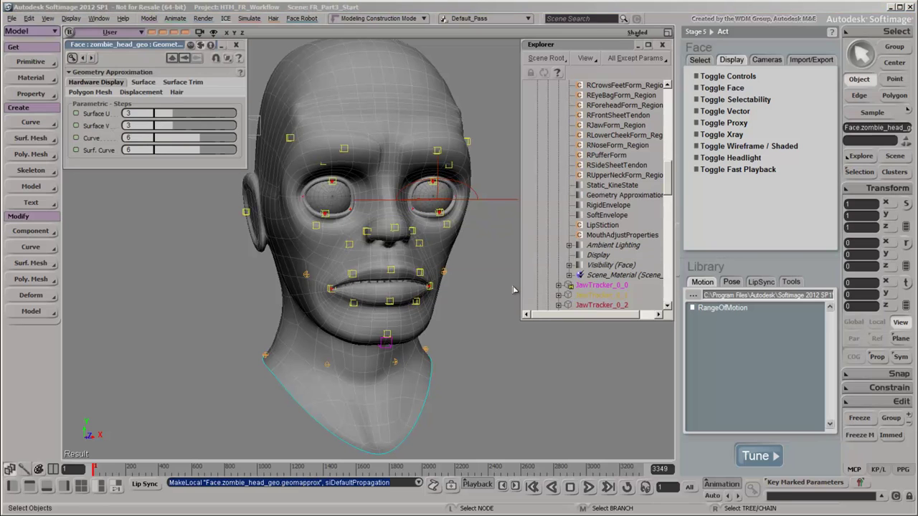
{"action": "left_click", "coordinate": [96, 93]}
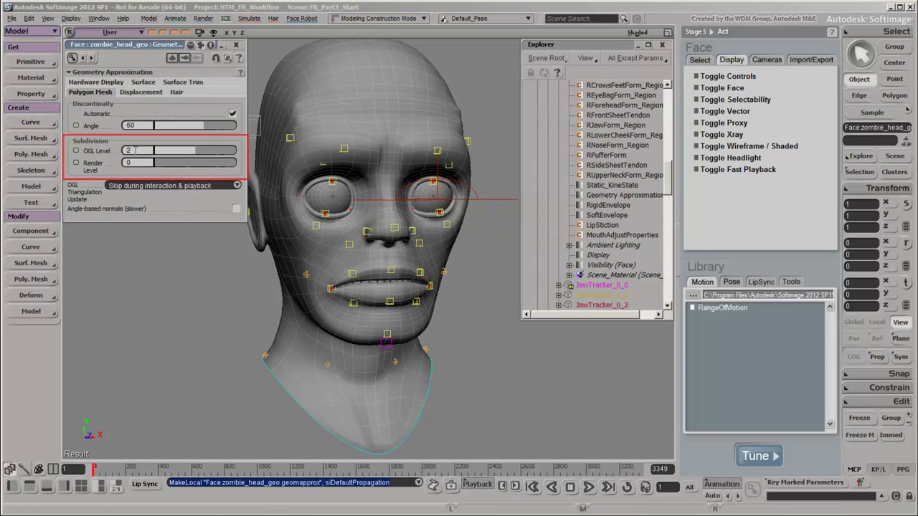
{"action": "left_click_drag", "start_coordinate": [197, 157], "coordinate": [156, 156]}
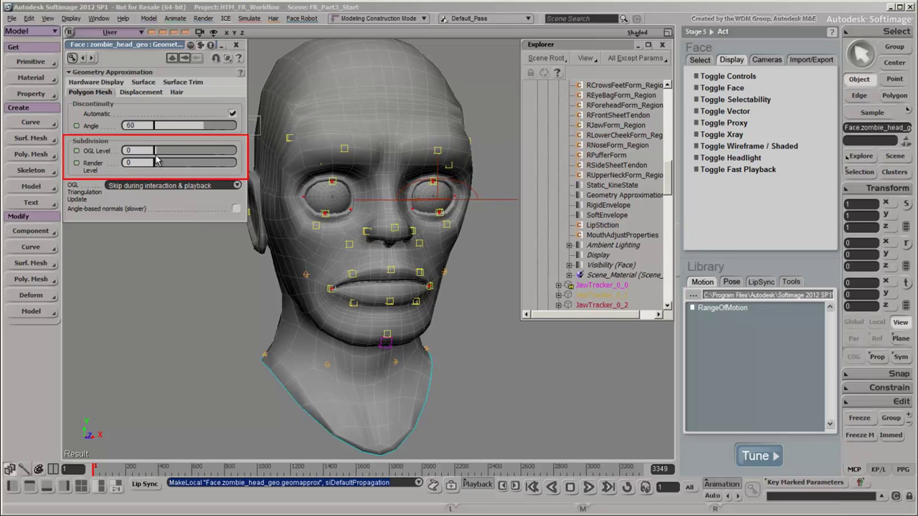
{"action": "left_click", "coordinate": [237, 46]}
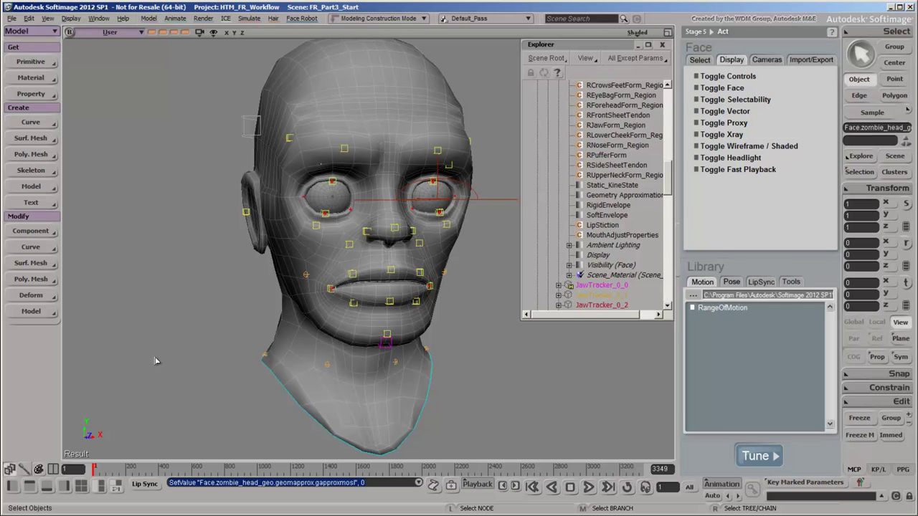
{"action": "mouse_move", "coordinate": [93, 469]}
{"action": "left_mouse_down"}
{"action": "mouse_move", "coordinate": [395, 467]}
{"action": "mouse_move", "coordinate": [341, 467]}
{"action": "left_mouse_up"}
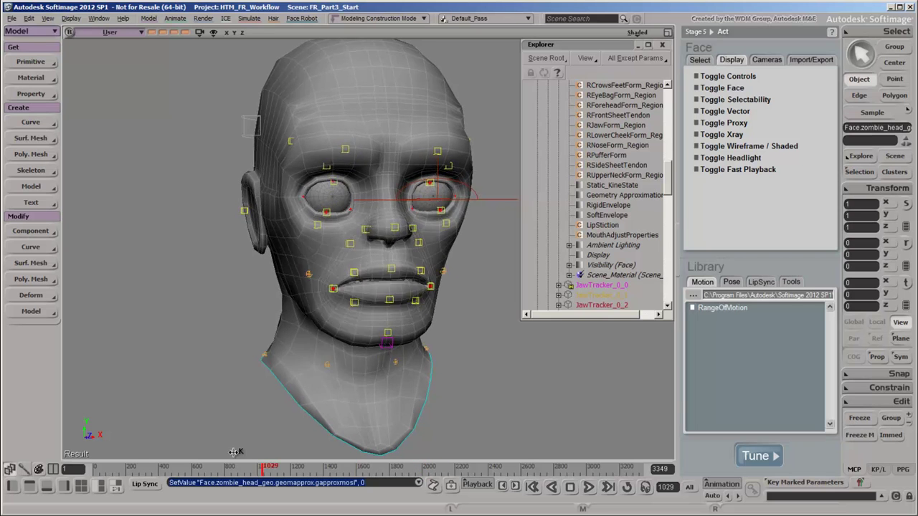
{"action": "left_click_drag", "start_coordinate": [342, 467], "coordinate": [81, 470]}
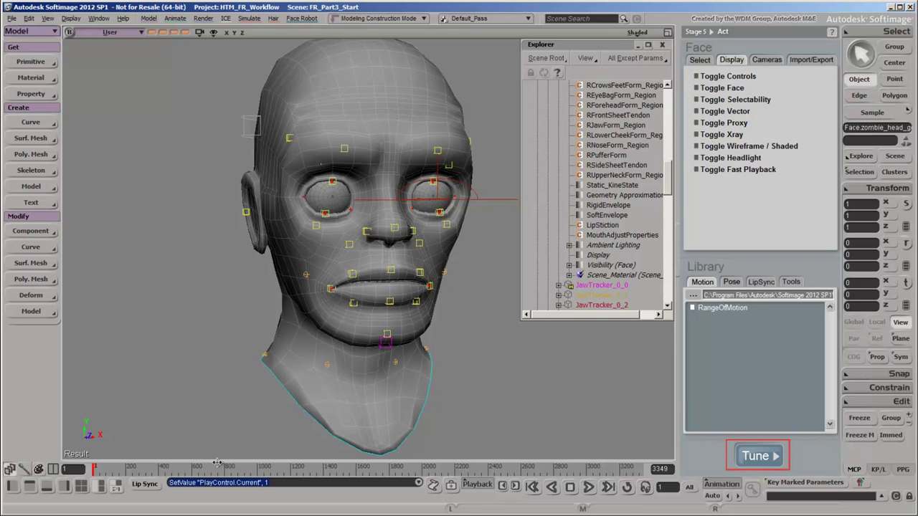
Enter the Tune stage and expand zombie_head_geo's operator stack to show MetaMouthOperator.
{"action": "left_click", "coordinate": [761, 459]}
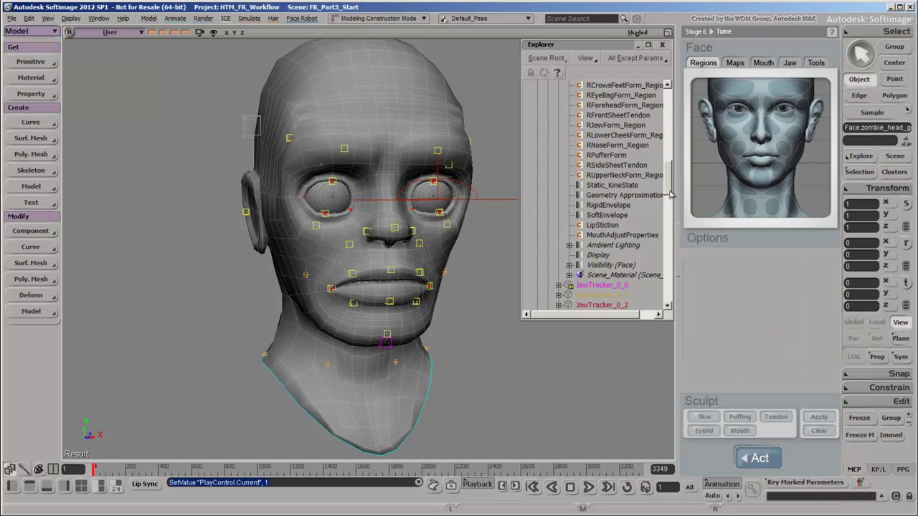
{"action": "left_click_drag", "start_coordinate": [673, 198], "coordinate": [670, 145]}
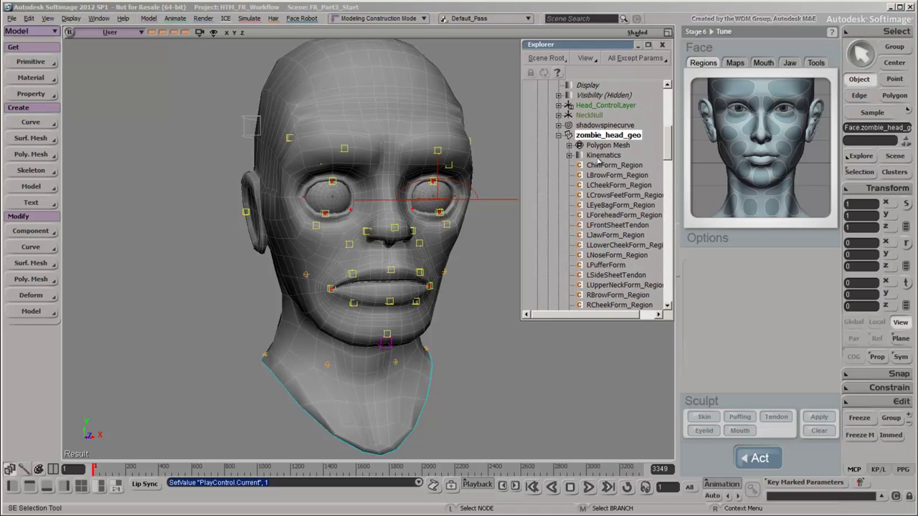
{"action": "left_click", "coordinate": [569, 146]}
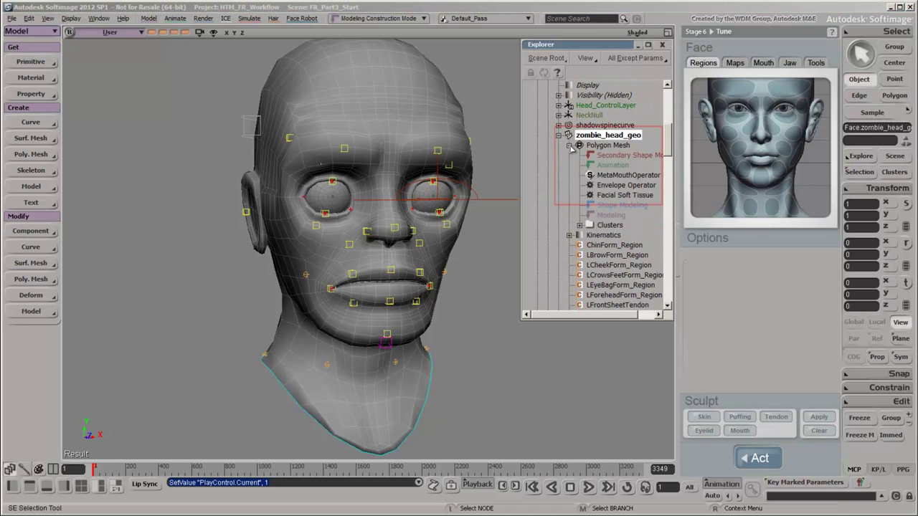
{"action": "left_click", "coordinate": [648, 198]}
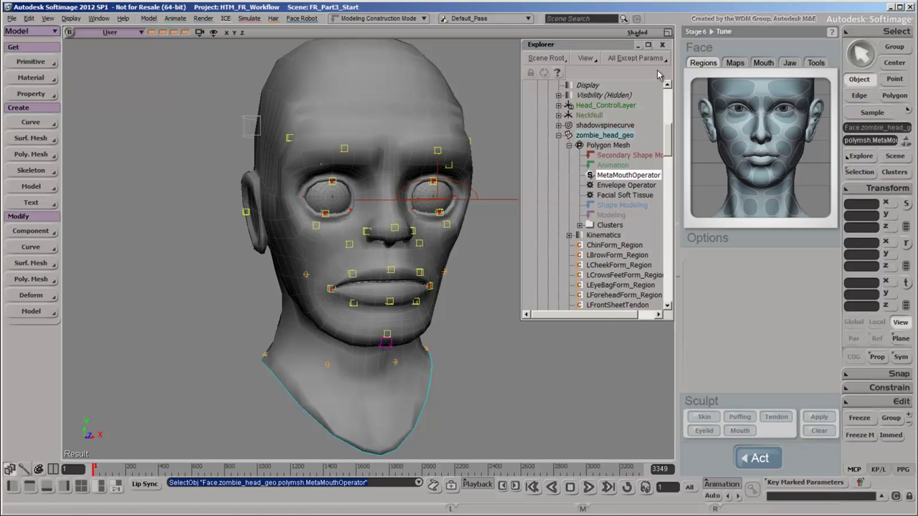
Close the Explorer, recall the front face camera and start Mouth > Paint Mouth Blending.
{"action": "left_click", "coordinate": [663, 46]}
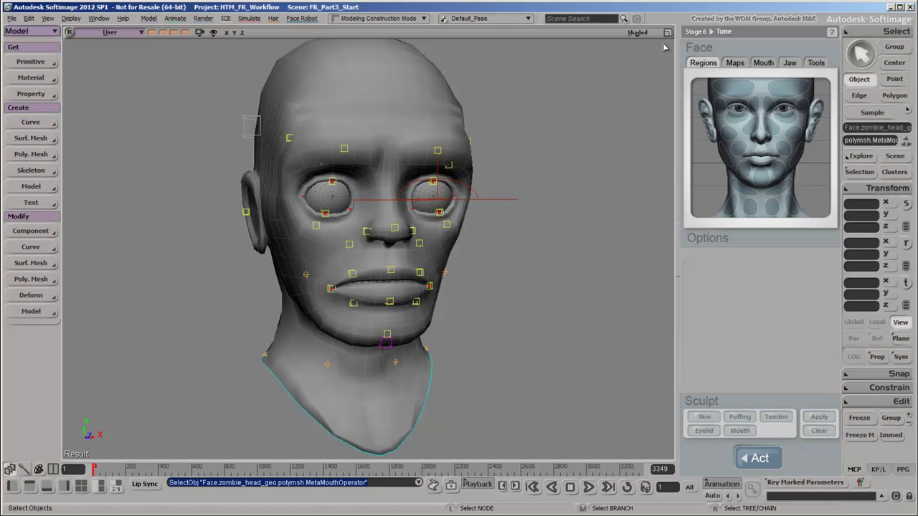
{"action": "left_click", "coordinate": [163, 34]}
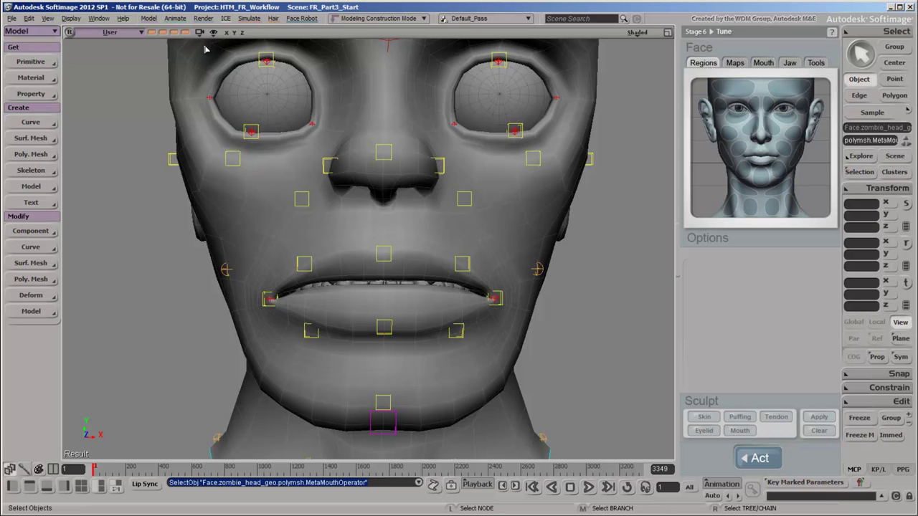
{"action": "left_click", "coordinate": [764, 63]}
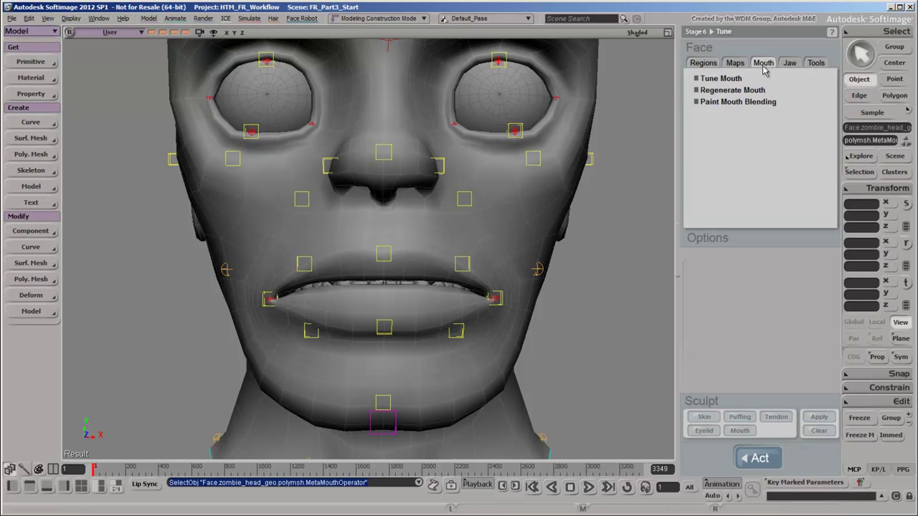
{"action": "left_click", "coordinate": [759, 103]}
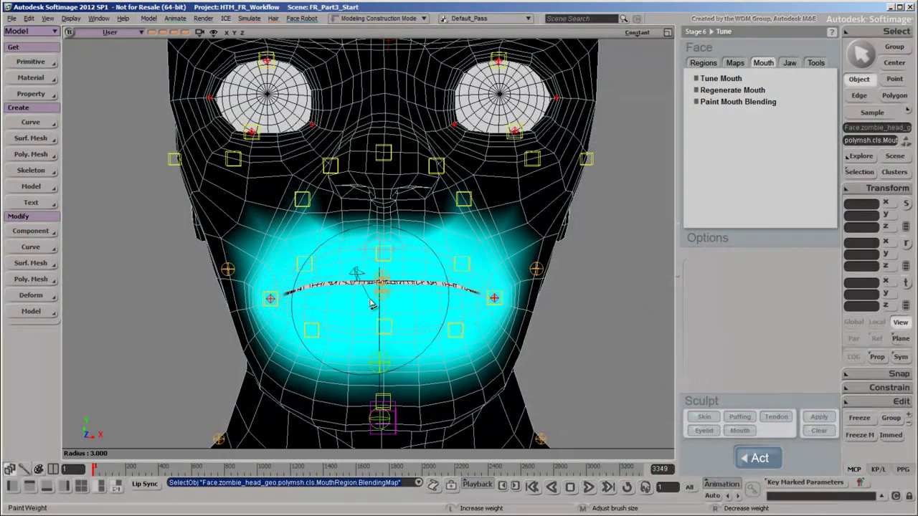
Shrink the brush and paint blending weight over the lips, left cheek and upper lip.
{"action": "middle_click_drag", "start_coordinate": [370, 303], "coordinate": [365, 307]}
{"action": "mouse_move", "coordinate": [394, 246]}
{"action": "left_mouse_down"}
{"action": "mouse_move", "coordinate": [375, 239]}
{"action": "mouse_move", "coordinate": [208, 308]}
{"action": "mouse_move", "coordinate": [262, 334]}
{"action": "mouse_move", "coordinate": [505, 325]}
{"action": "mouse_move", "coordinate": [512, 291]}
{"action": "mouse_move", "coordinate": [492, 322]}
{"action": "mouse_move", "coordinate": [471, 246]}
{"action": "left_mouse_up"}
{"action": "left_click_drag", "start_coordinate": [379, 206], "coordinate": [344, 231]}
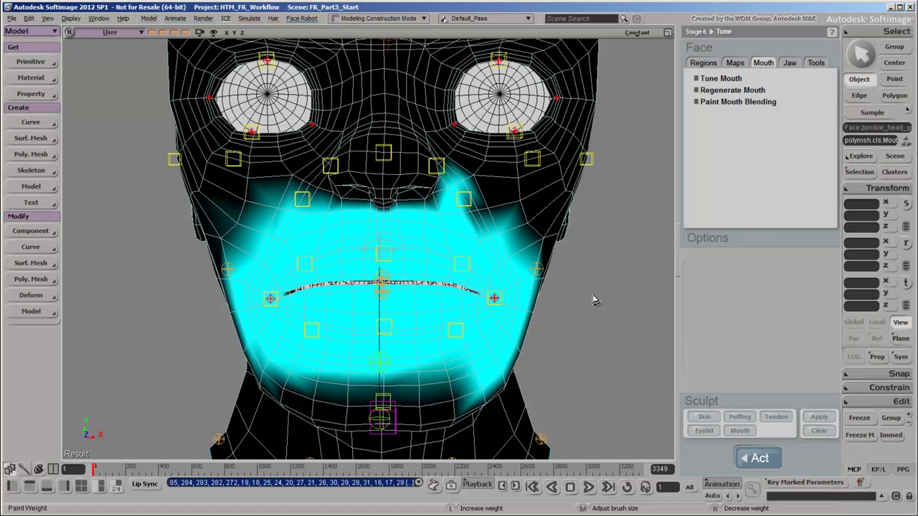
Switch to point selection and select the mouth region points from Tune Mouth.
{"action": "key", "text": "space"}
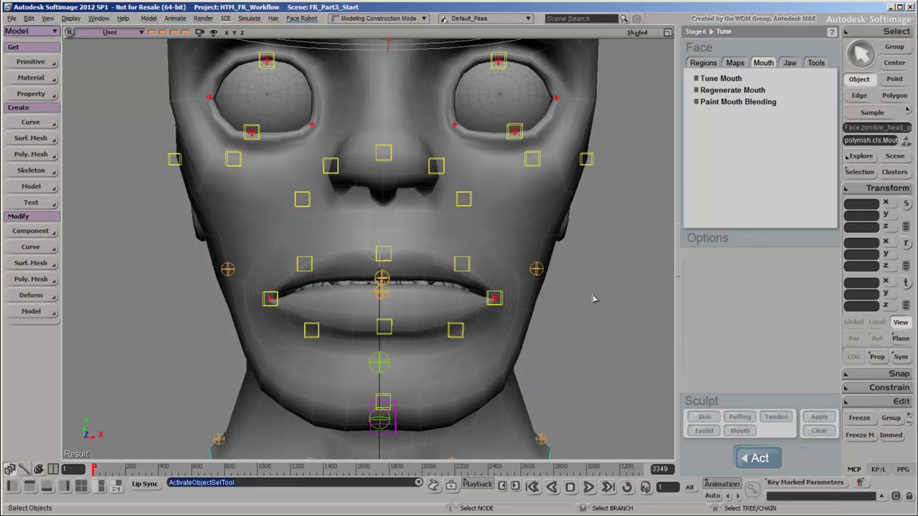
{"action": "left_click", "coordinate": [894, 80]}
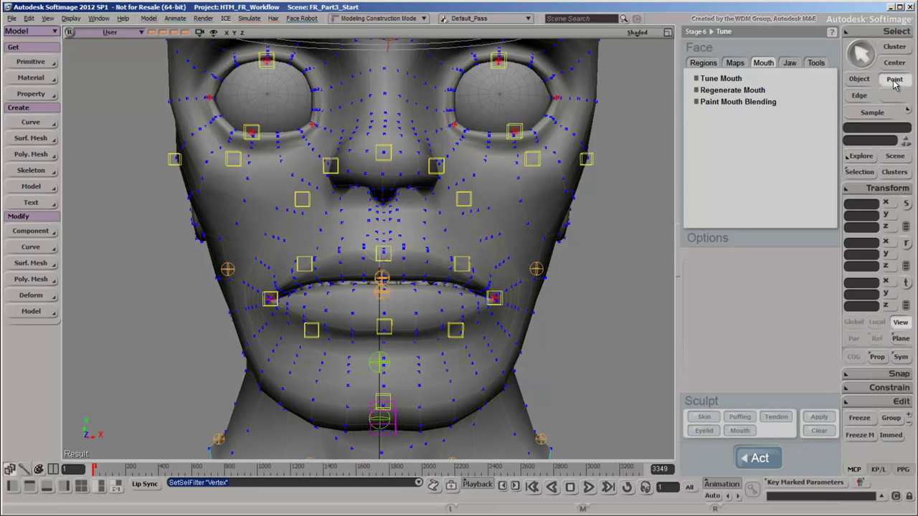
{"action": "left_click", "coordinate": [725, 78]}
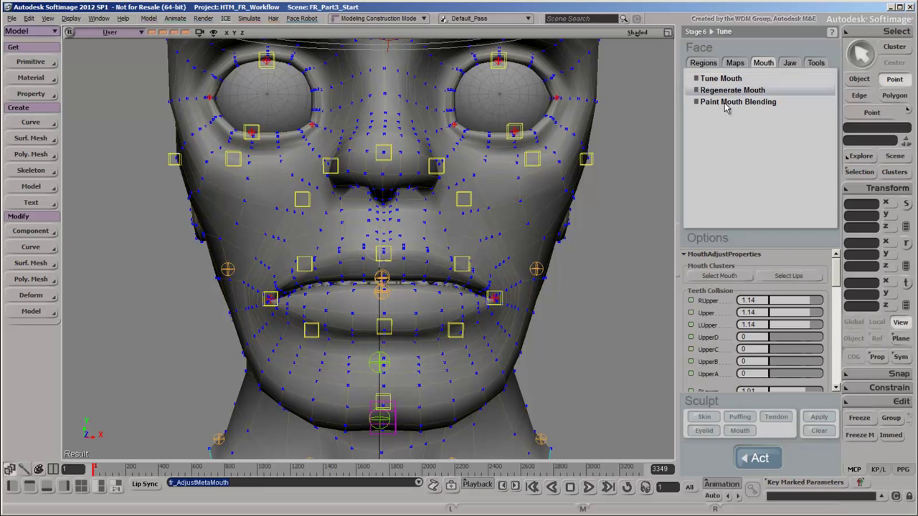
{"action": "left_click", "coordinate": [744, 279]}
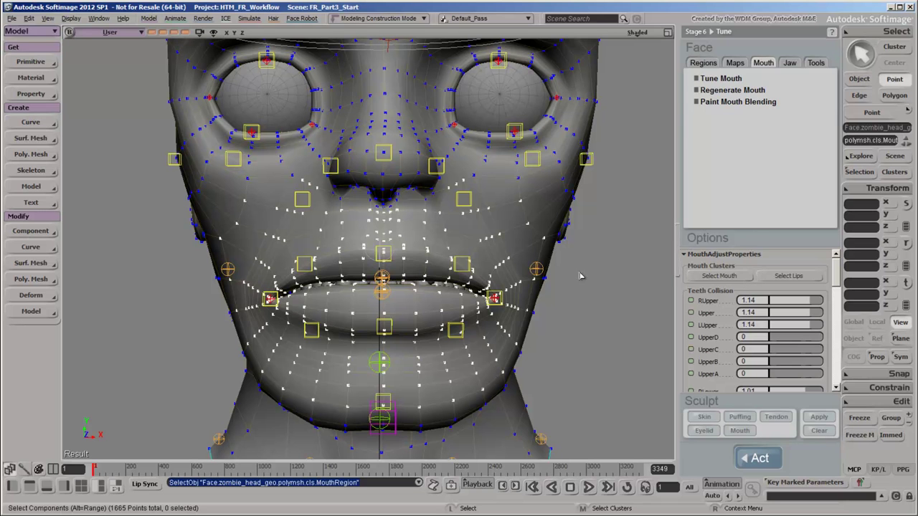
Add the points under the nose to the selection and to the mouth cluster.
{"action": "scroll", "coordinate": [384, 244], "scroll_direction": "up", "scroll_amount": 2}
{"action": "scroll", "coordinate": [384, 244], "scroll_direction": "up", "scroll_amount": 2}
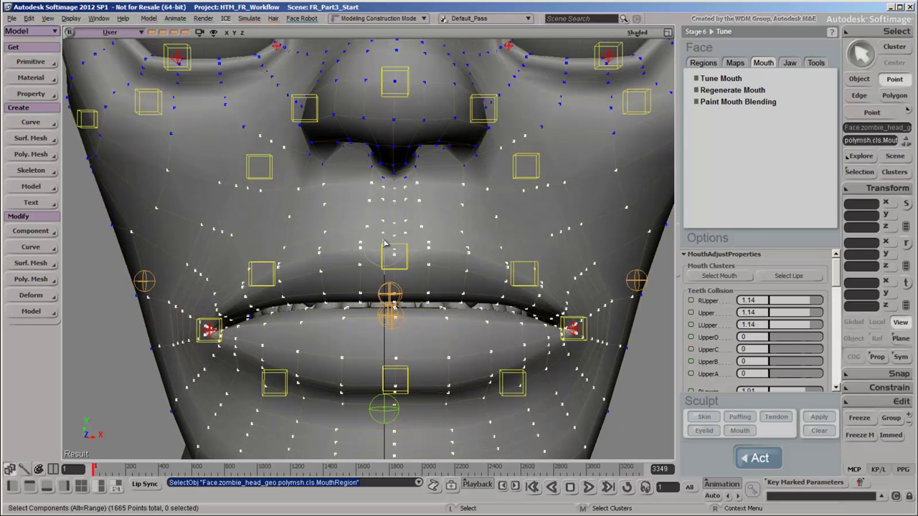
{"action": "left_click", "coordinate": [384, 240], "text": "shift"}
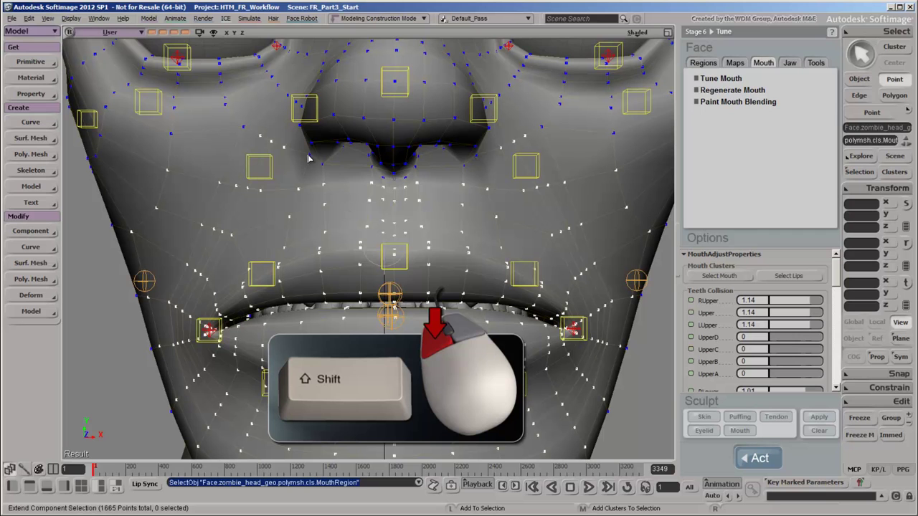
{"action": "left_click_drag", "start_coordinate": [306, 153], "coordinate": [336, 173], "text": "shift"}
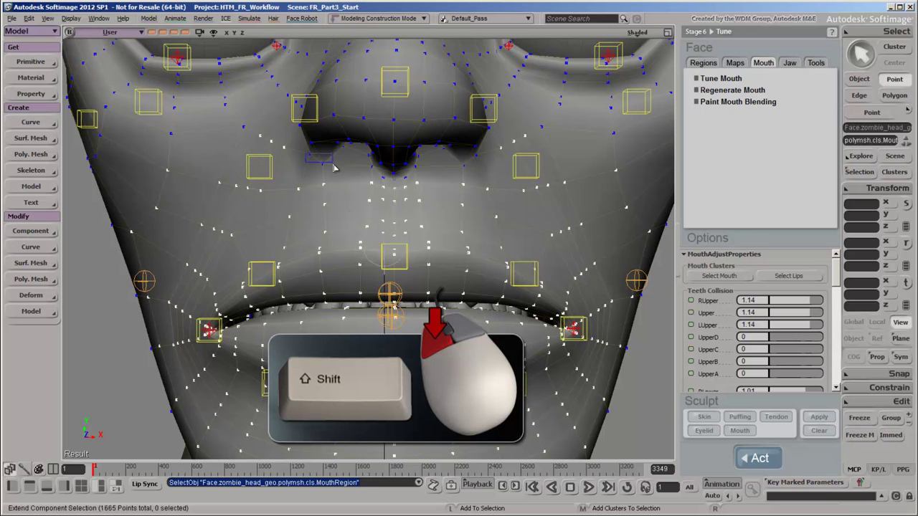
{"action": "left_click", "coordinate": [380, 175], "text": "shift"}
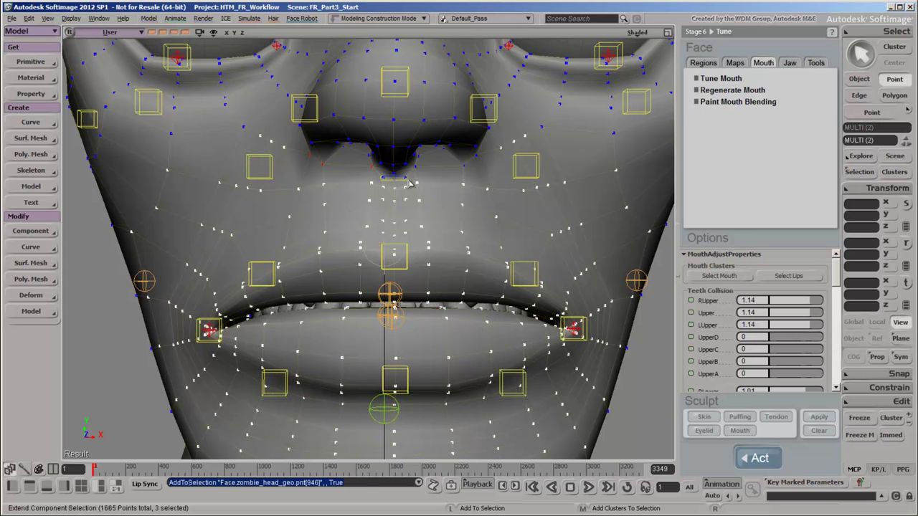
{"action": "left_click_drag", "start_coordinate": [419, 171], "coordinate": [443, 170], "text": "shift"}
{"action": "left_click", "coordinate": [469, 164], "text": "shift"}
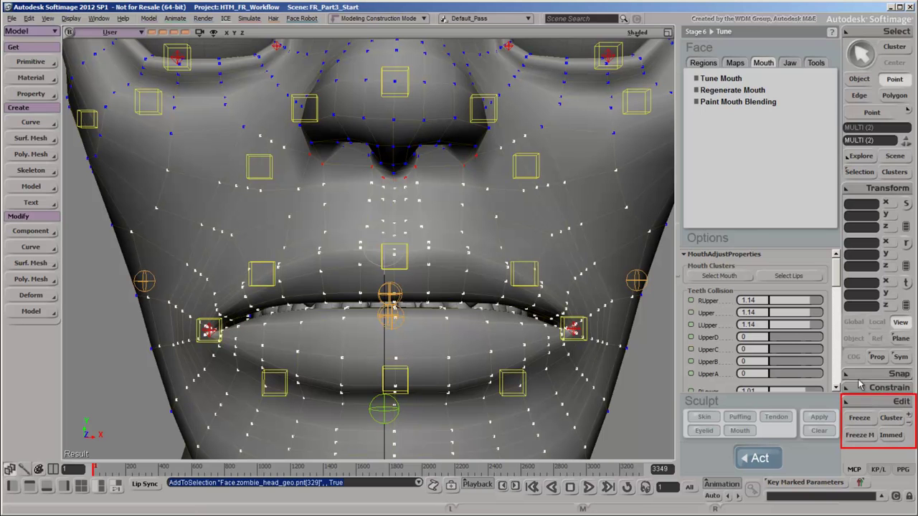
{"action": "left_click", "coordinate": [907, 417]}
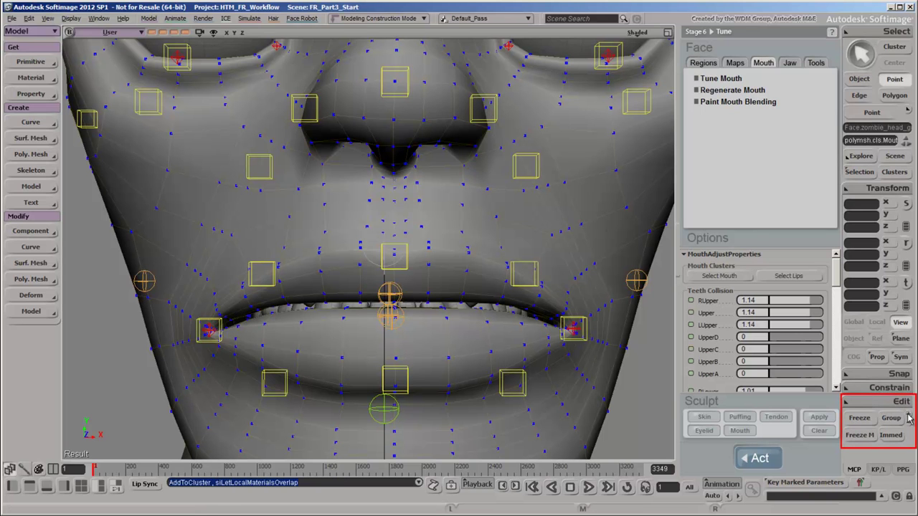
Remove stray nostril, cheek and jaw points from the mouth cluster, then recheck the region.
{"action": "left_click", "coordinate": [747, 277]}
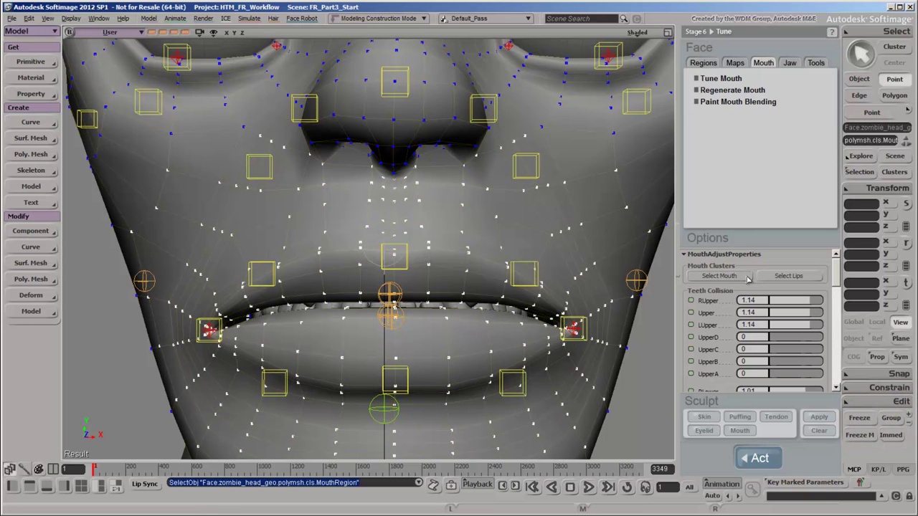
{"action": "scroll", "coordinate": [373, 195], "scroll_direction": "down", "scroll_amount": 1}
{"action": "scroll", "coordinate": [372, 195], "scroll_direction": "down", "scroll_amount": 1}
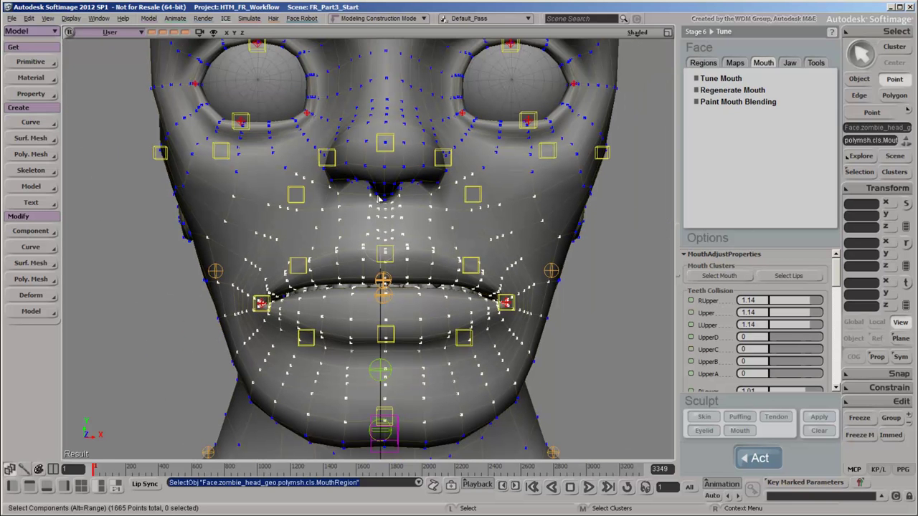
{"action": "left_click_drag", "start_coordinate": [291, 169], "coordinate": [308, 183], "text": "shift"}
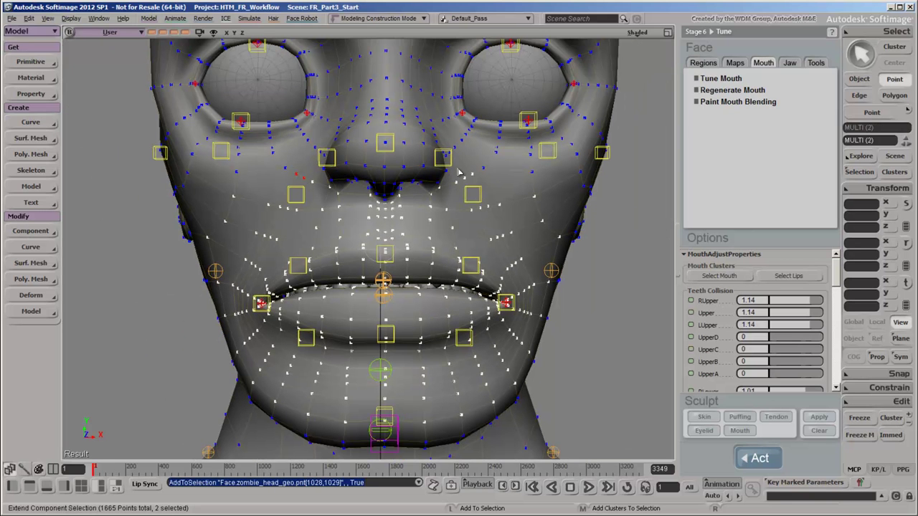
{"action": "left_click_drag", "start_coordinate": [460, 171], "coordinate": [478, 190], "text": "shift"}
{"action": "left_click_drag", "start_coordinate": [193, 185], "coordinate": [242, 246], "text": "shift"}
{"action": "left_click", "coordinate": [219, 285], "text": "shift"}
{"action": "left_click_drag", "start_coordinate": [502, 328], "coordinate": [555, 288], "text": "shift"}
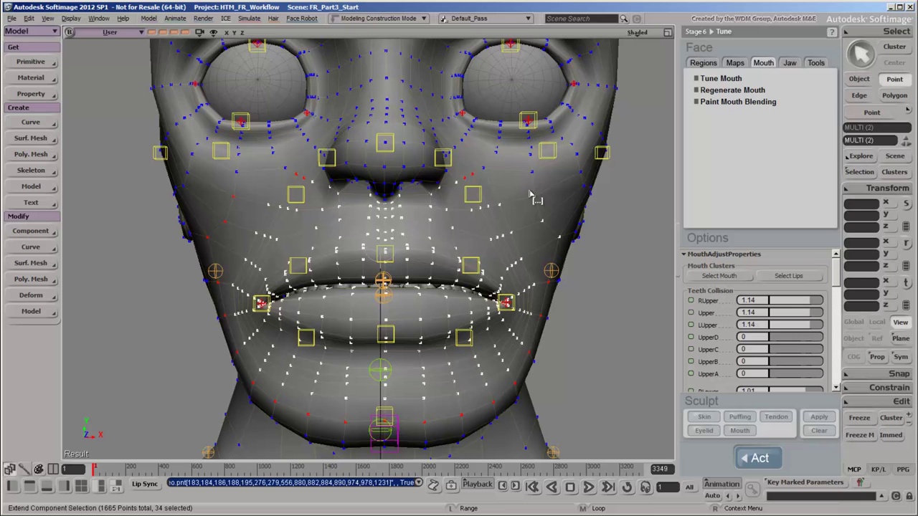
{"action": "left_click", "coordinate": [908, 425]}
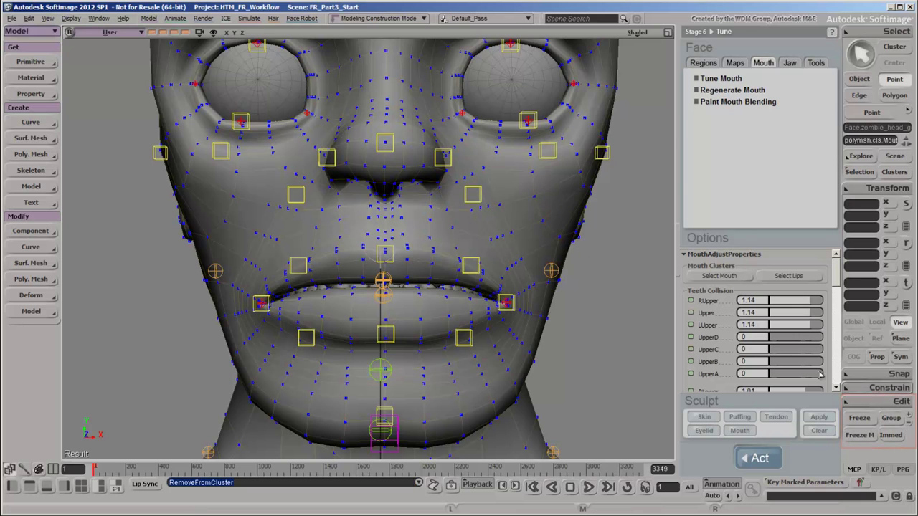
{"action": "left_click", "coordinate": [742, 276]}
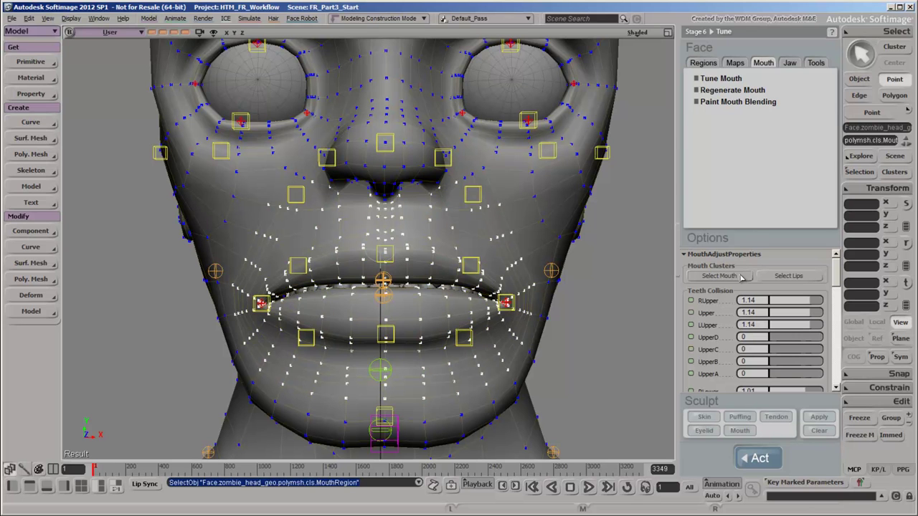
Regenerate the mouth from the trimmed region, confirming the discard of mouth sculpts.
{"action": "left_click", "coordinate": [753, 91]}
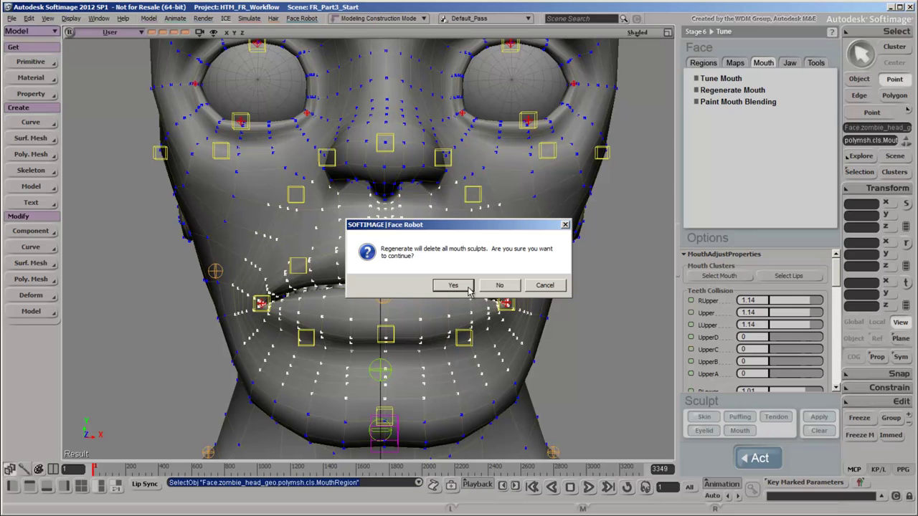
{"action": "left_click", "coordinate": [453, 286]}
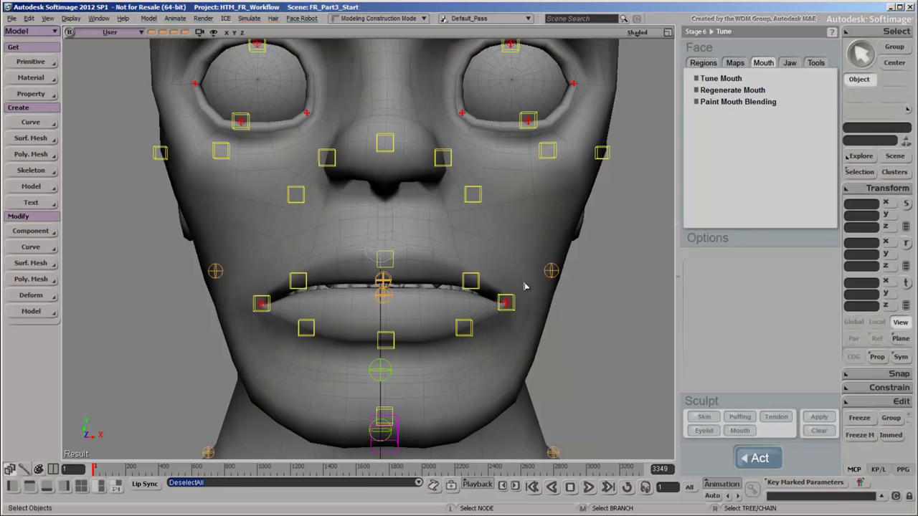
Start painting the mouth blending map and resize the brush around the lips.
{"action": "left_click", "coordinate": [739, 102]}
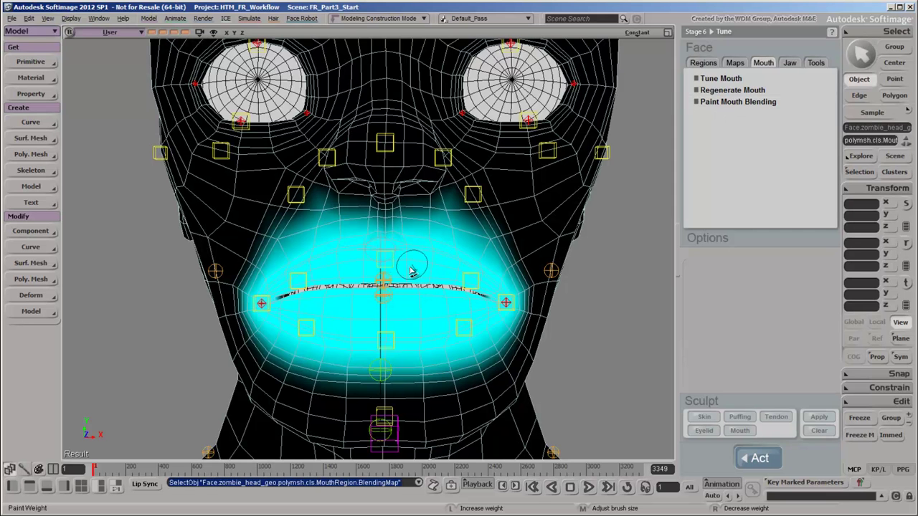
{"action": "key", "text": "r"}
{"action": "mouse_move", "coordinate": [406, 266]}
{"action": "left_mouse_down"}
{"action": "mouse_move", "coordinate": [480, 281]}
{"action": "mouse_move", "coordinate": [453, 309]}
{"action": "mouse_move", "coordinate": [416, 317]}
{"action": "mouse_move", "coordinate": [268, 276]}
{"action": "left_mouse_up"}
{"action": "key", "text": "e"}
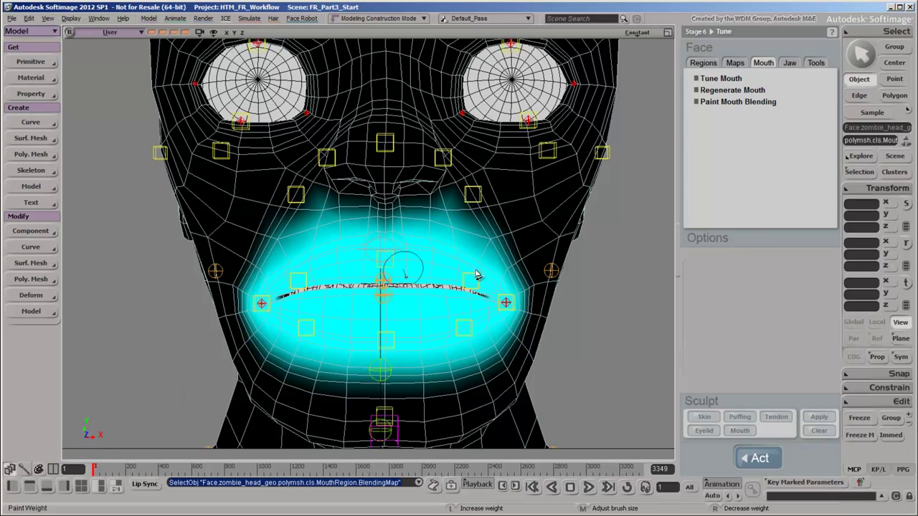
Set the paint brush Radius to 1 in the brush properties.
{"action": "key", "text": "ctrl+w"}
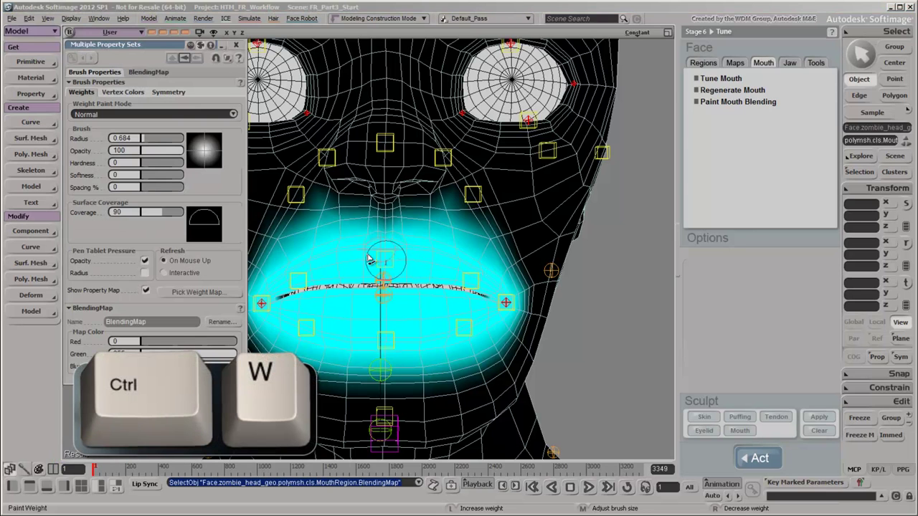
{"action": "double_click", "coordinate": [132, 139]}
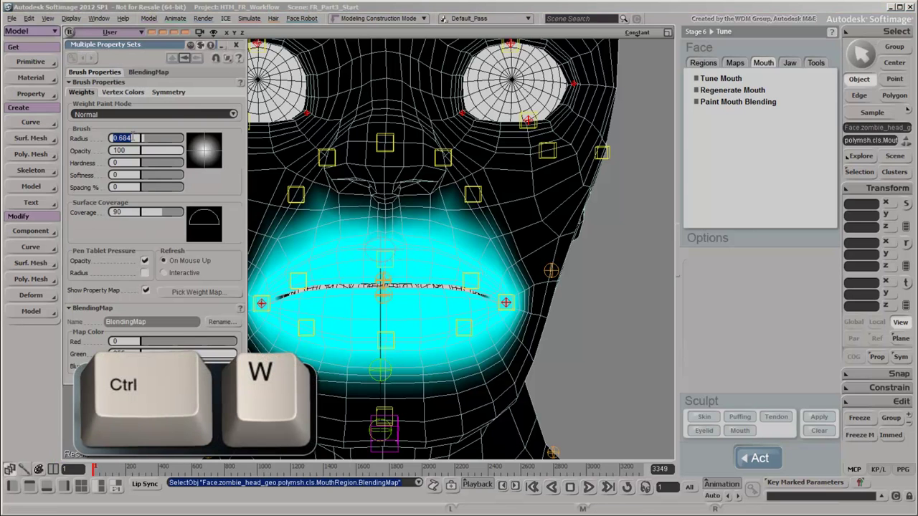
{"action": "type", "text": "1"}
{"action": "key", "text": "Return"}
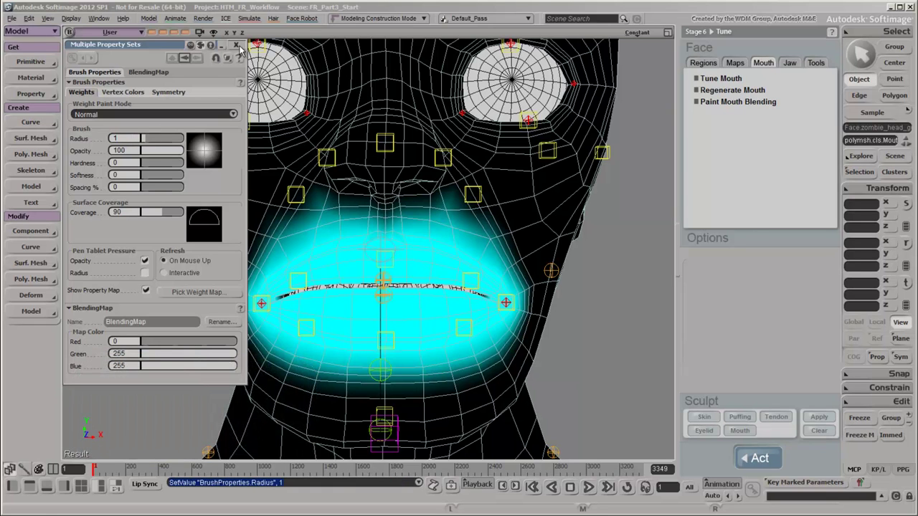
{"action": "left_click", "coordinate": [236, 46]}
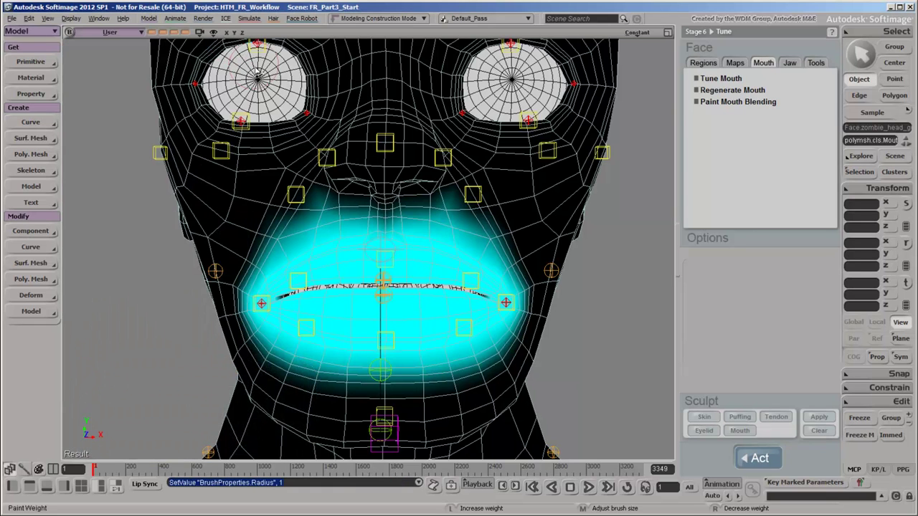
With symmetry on, paint mouth blending over lips, cheeks and chin, trim the nose, smooth, then preview.
{"action": "left_click", "coordinate": [900, 358]}
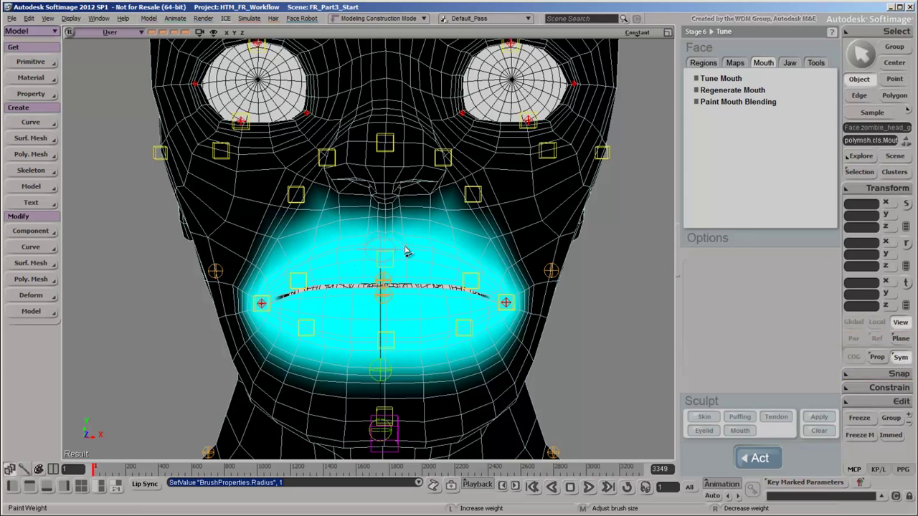
{"action": "left_click_drag", "start_coordinate": [399, 229], "coordinate": [510, 356]}
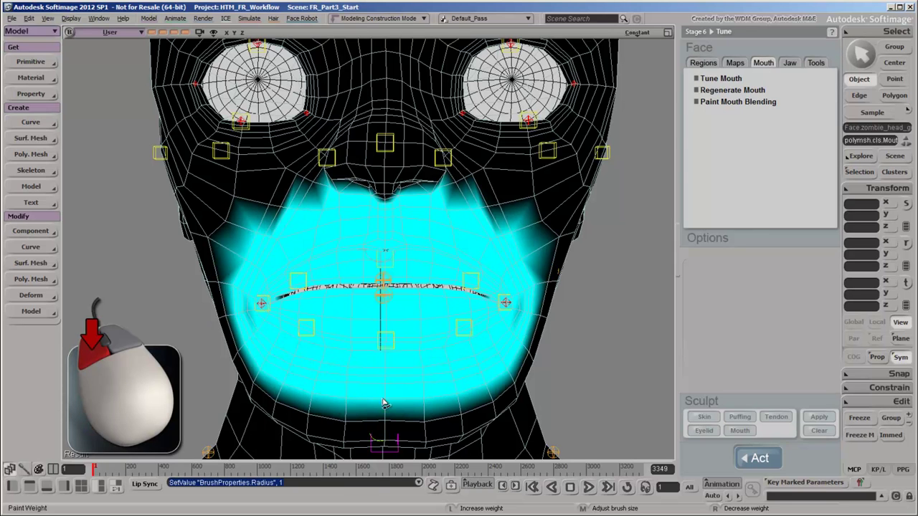
{"action": "left_click_drag", "start_coordinate": [510, 356], "coordinate": [380, 405]}
{"action": "mouse_move", "coordinate": [425, 207]}
{"action": "right_mouse_down"}
{"action": "mouse_move", "coordinate": [443, 183]}
{"action": "mouse_move", "coordinate": [485, 393]}
{"action": "mouse_move", "coordinate": [546, 287]}
{"action": "right_mouse_up"}
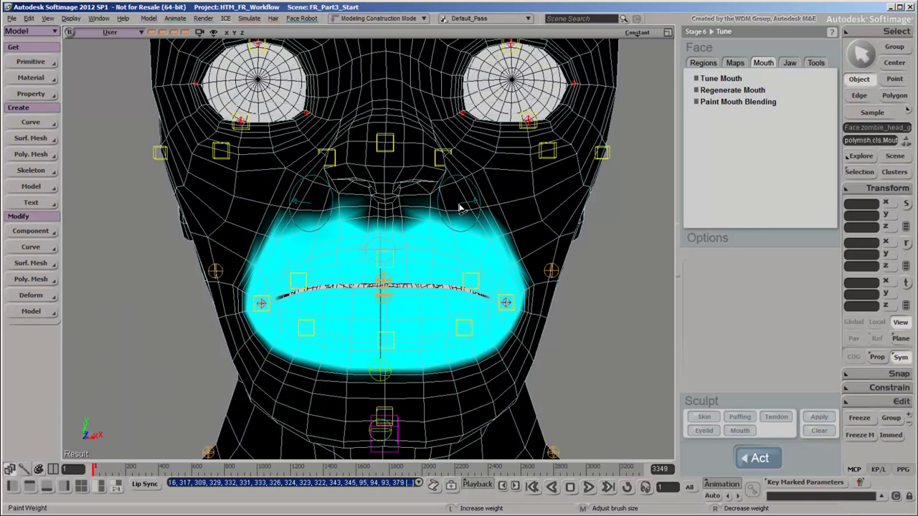
{"action": "mouse_move", "coordinate": [416, 232]}
{"action": "left_mouse_down", "text": "alt"}
{"action": "mouse_move", "coordinate": [527, 275]}
{"action": "mouse_move", "coordinate": [393, 378]}
{"action": "left_mouse_up", "text": "alt"}
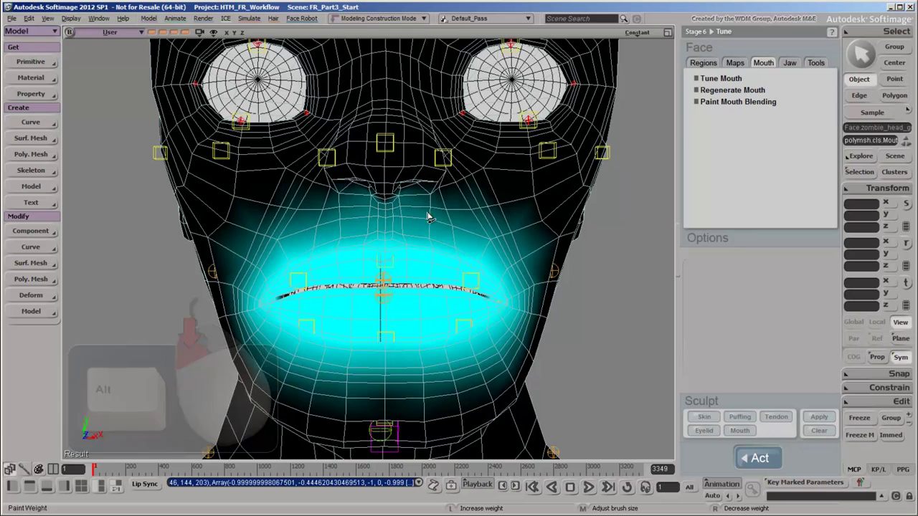
{"action": "left_click", "coordinate": [271, 367]}
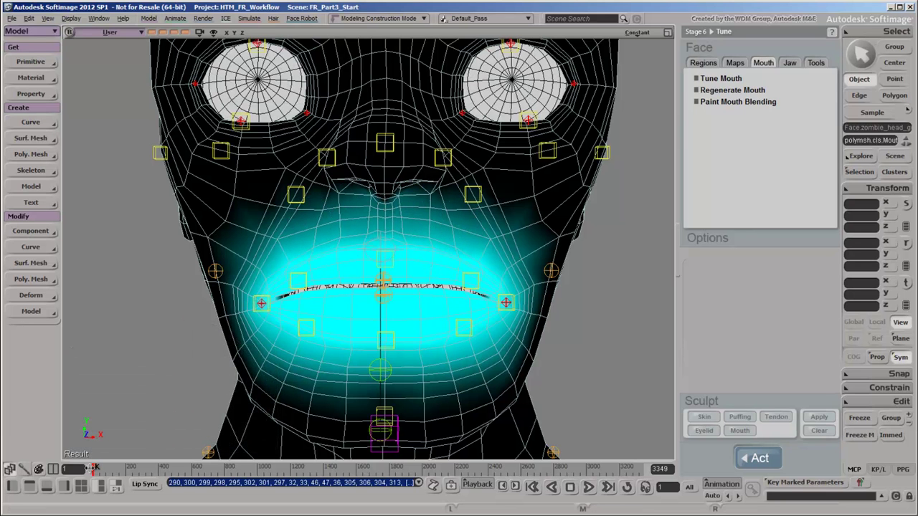
{"action": "mouse_move", "coordinate": [95, 470]}
{"action": "left_mouse_down"}
{"action": "mouse_move", "coordinate": [208, 468]}
{"action": "mouse_move", "coordinate": [240, 473]}
{"action": "mouse_move", "coordinate": [246, 484]}
{"action": "mouse_move", "coordinate": [94, 473]}
{"action": "left_mouse_up"}
Exit blend painting back to frame 1 and turn paint symmetry off.
{"action": "key", "text": "space"}
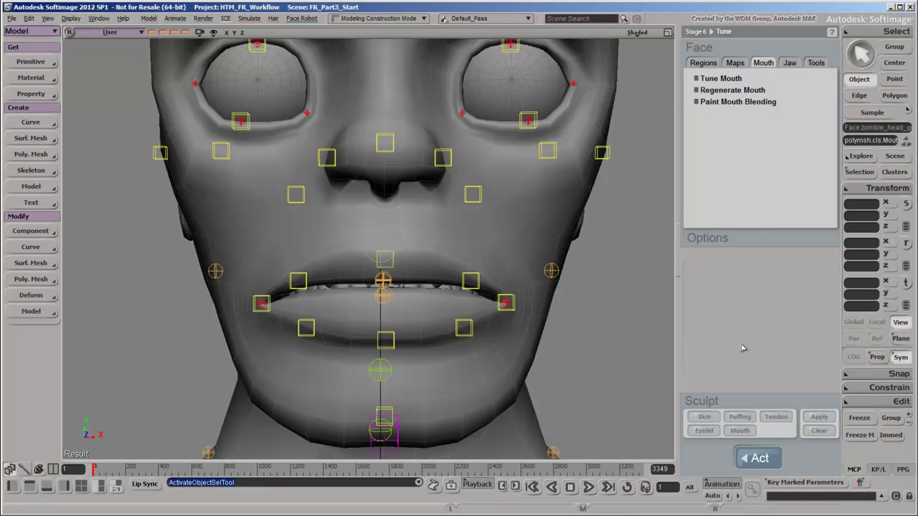
{"action": "left_click", "coordinate": [899, 357]}
{"action": "type", "text": "2080"}
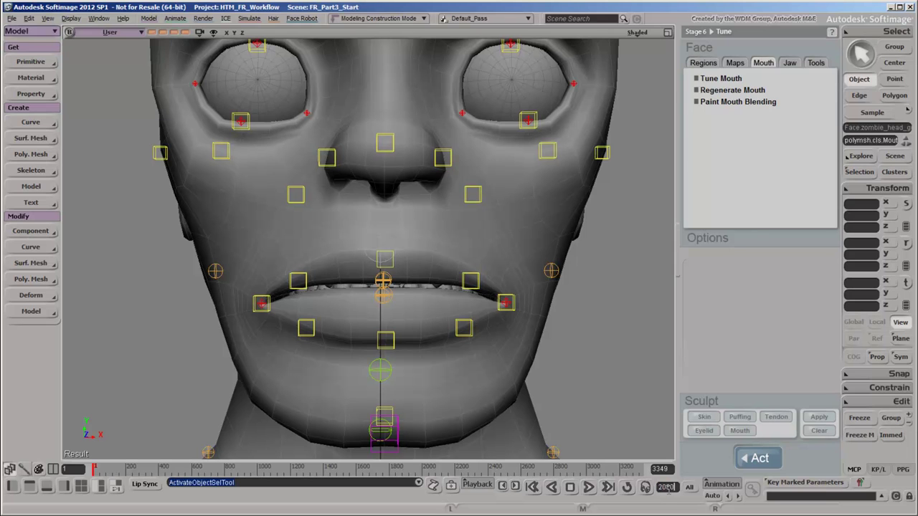
Jump to the open-mouth pose at frame 2080 and select the upper-lip, lip and chin controls.
{"action": "key", "text": "Return"}
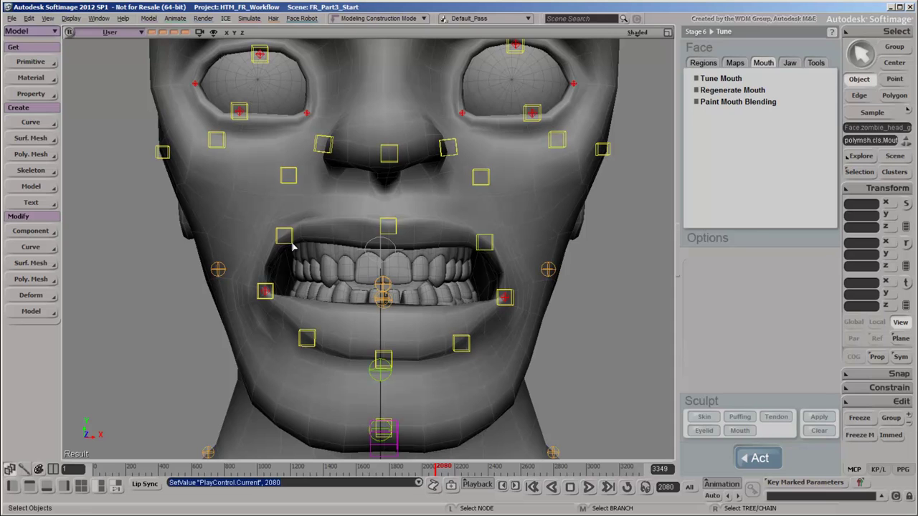
{"action": "left_click", "coordinate": [284, 237]}
{"action": "left_click", "coordinate": [398, 231], "text": "shift"}
{"action": "left_click", "coordinate": [492, 249], "text": "shift"}
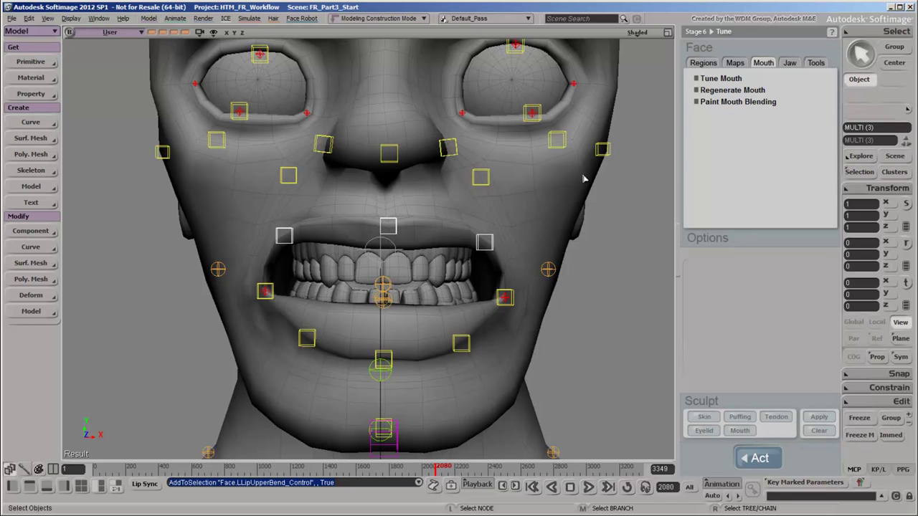
{"action": "key", "text": "F6"}
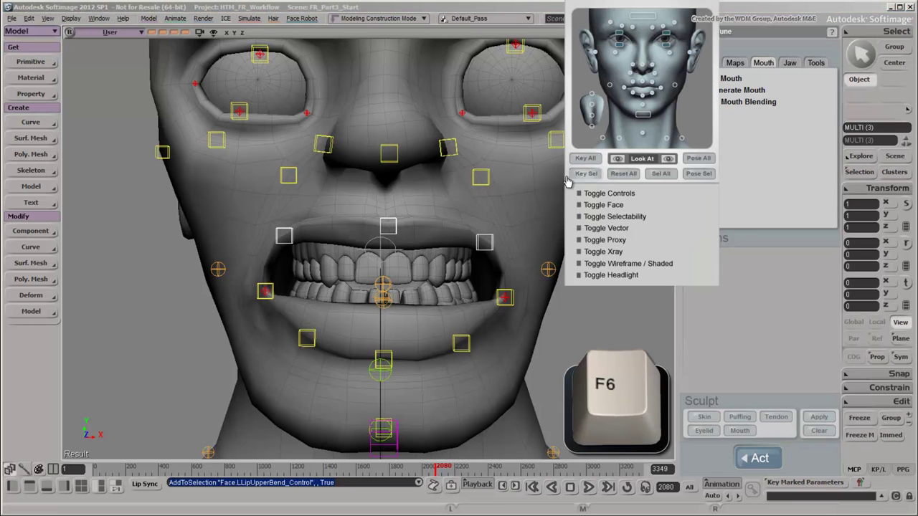
{"action": "left_click", "coordinate": [654, 96], "text": "shift"}
{"action": "left_click", "coordinate": [649, 99], "text": "shift"}
{"action": "left_click", "coordinate": [644, 105], "text": "shift"}
{"action": "left_click", "coordinate": [627, 95], "text": "shift"}
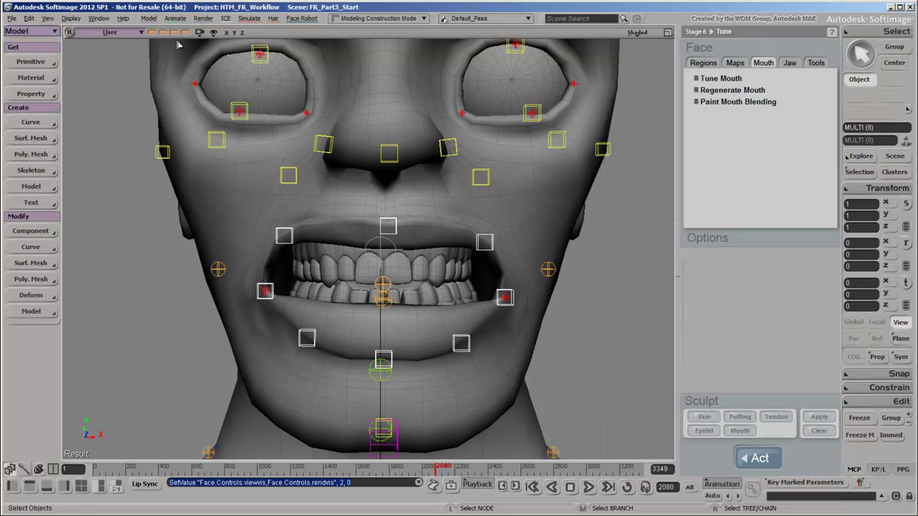
From a side view, push the selected lip controls back along X, then return to the front close-up.
{"action": "left_click_drag", "start_coordinate": [180, 44], "coordinate": [348, 143]}
{"action": "key", "text": "v"}
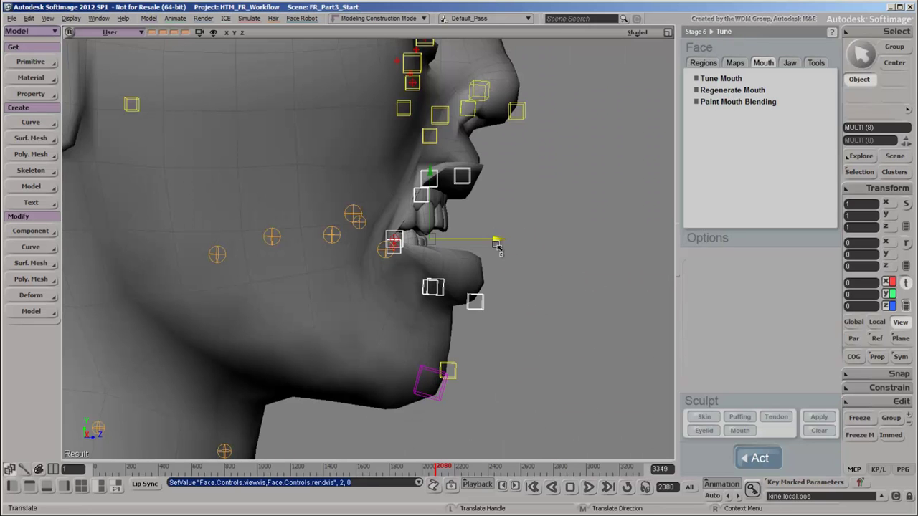
{"action": "left_click_drag", "start_coordinate": [495, 241], "coordinate": [458, 244]}
{"action": "key", "text": "space"}
{"action": "left_click", "coordinate": [185, 36]}
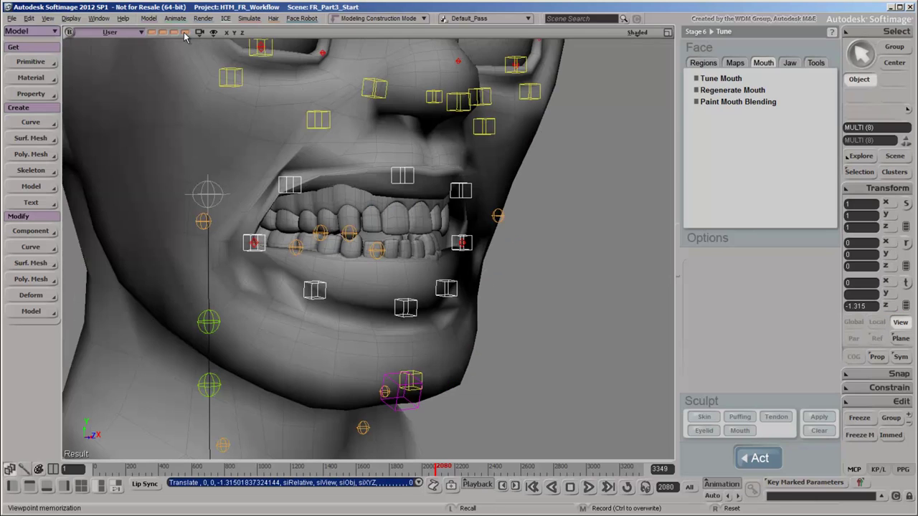
In mouth tuning, set upper teeth collision to 1.34 at the corners and 1.21 at the centre.
{"action": "left_click", "coordinate": [720, 79]}
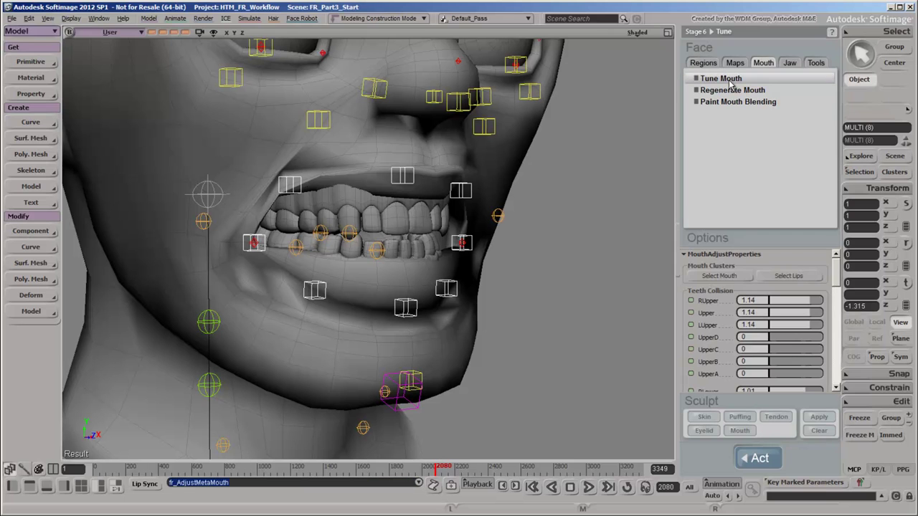
{"action": "scroll", "coordinate": [837, 272], "scroll_direction": "down", "scroll_amount": 2}
{"action": "left_click_drag", "start_coordinate": [811, 268], "coordinate": [803, 269]}
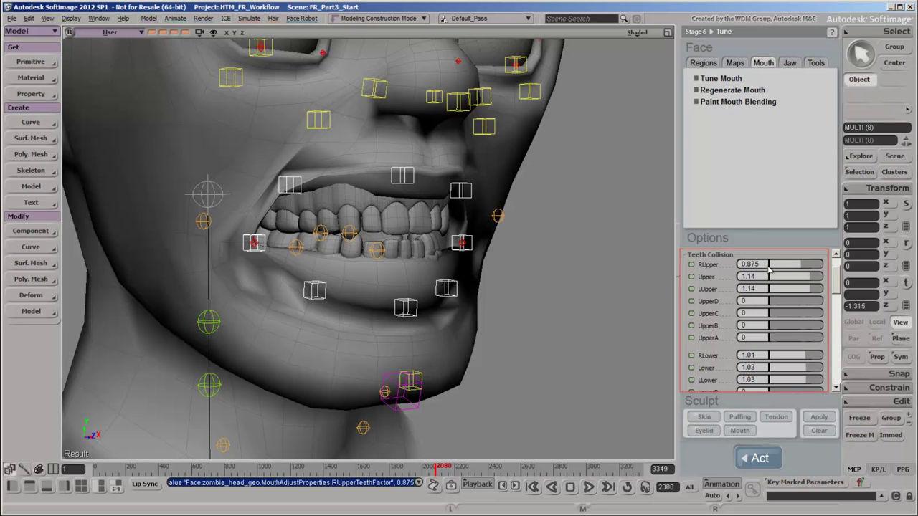
{"action": "left_click", "coordinate": [763, 265]}
{"action": "type", "text": "1.34"}
{"action": "key", "text": "Return"}
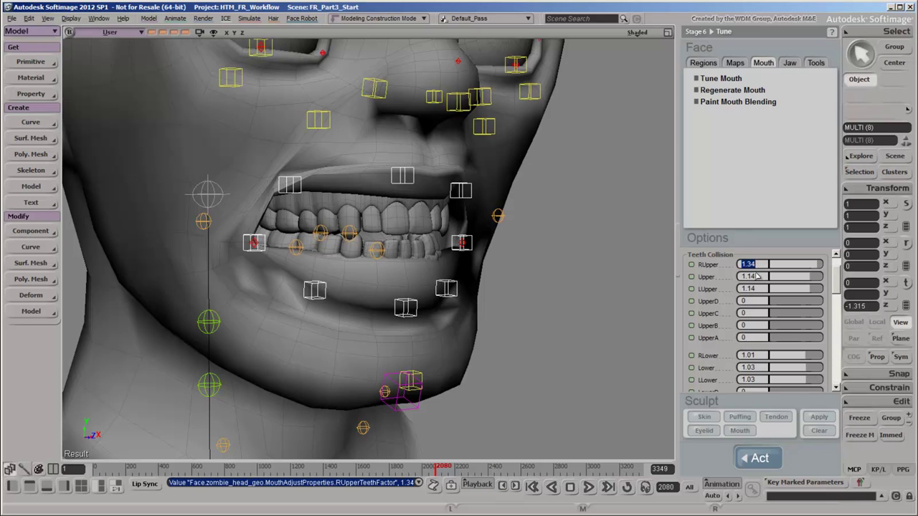
{"action": "left_click", "coordinate": [759, 289]}
{"action": "left_click", "coordinate": [758, 277]}
{"action": "type", "text": "1"}
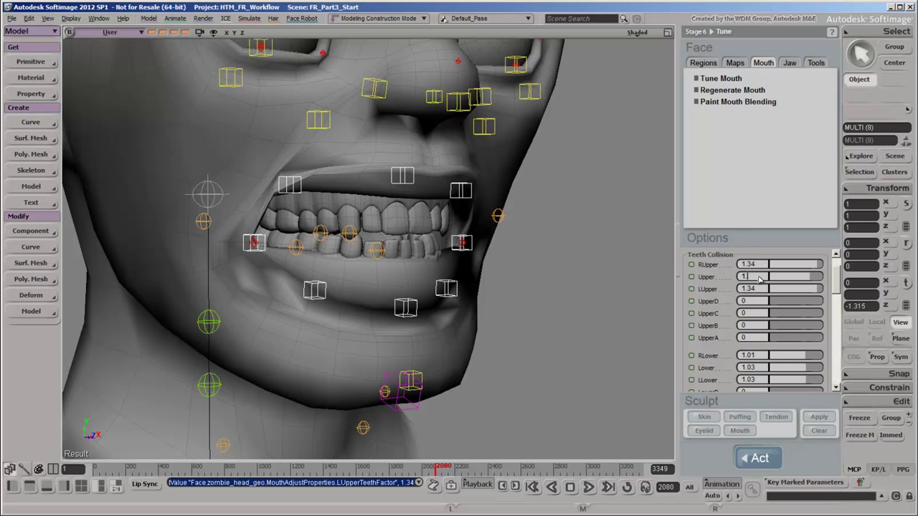
{"action": "type", "text": ".21"}
{"action": "key", "text": "Return"}
{"action": "type", "text": "1.2"}
{"action": "key", "text": "Return"}
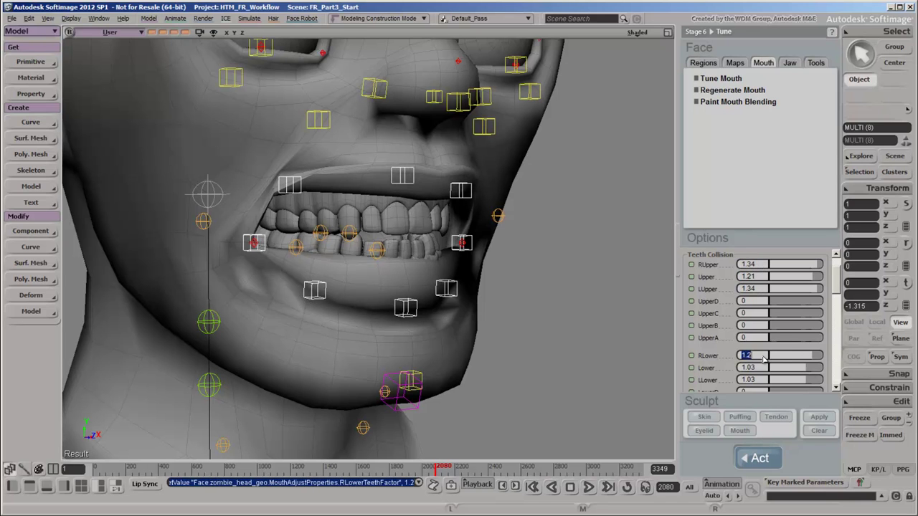
Set lower teeth collision to 1.2 at the corners and 1.13 at the centre.
{"action": "left_click", "coordinate": [762, 379]}
{"action": "type", "text": "1.2"}
{"action": "type", "text": "1.13"}
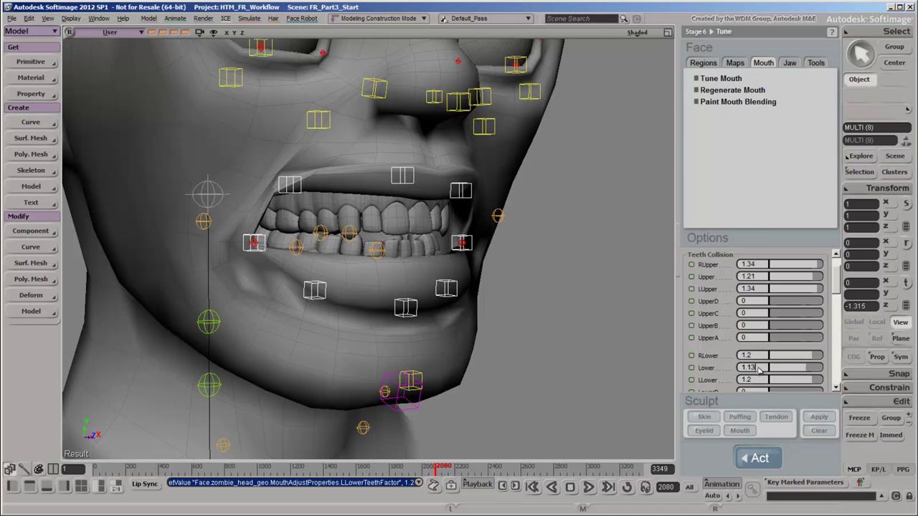
{"action": "key", "text": "Return"}
{"action": "left_click_drag", "start_coordinate": [835, 279], "coordinate": [835, 358]}
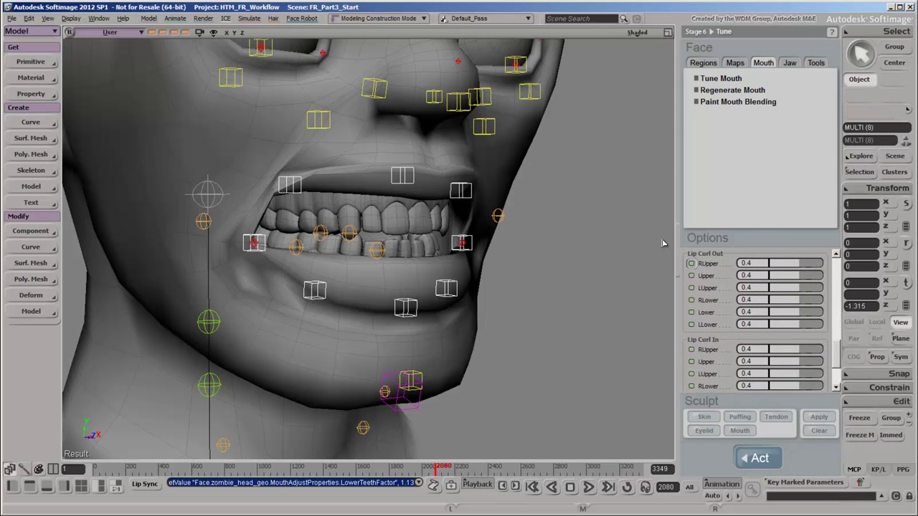
Reset all face controls to neutral from the picker and select a lower lip control.
{"action": "key", "text": "F12"}
{"action": "left_click", "coordinate": [619, 173]}
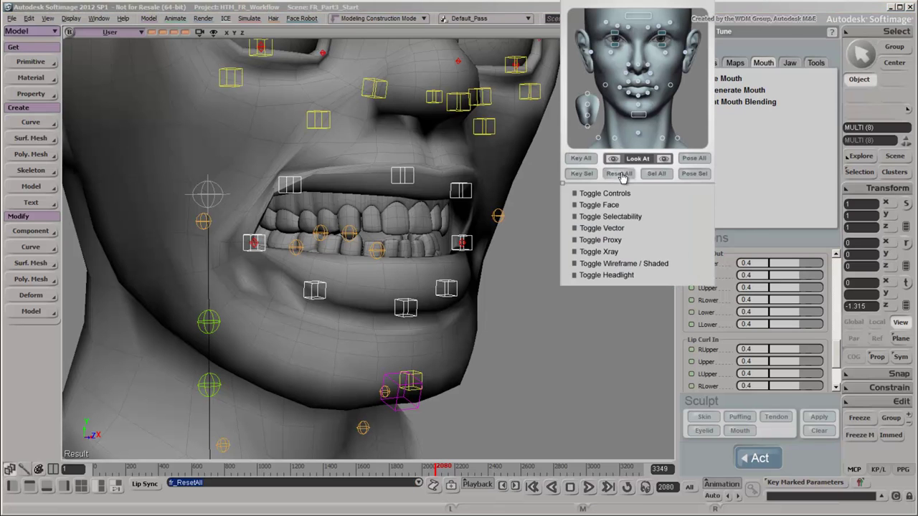
{"action": "left_click", "coordinate": [635, 105]}
Select the lower lip and jaw controls and pull them down to open the mouth.
{"action": "left_click_drag", "start_coordinate": [637, 103], "coordinate": [653, 98]}
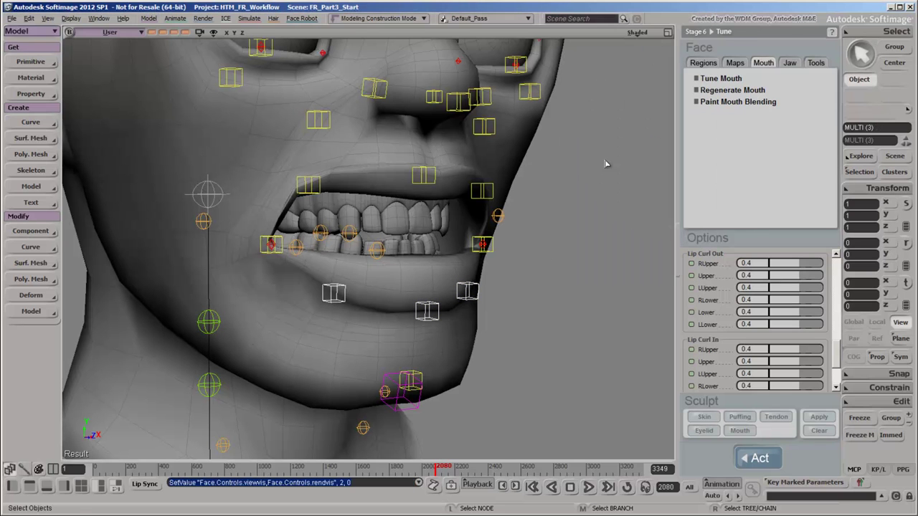
{"action": "left_click", "coordinate": [406, 400], "text": "shift"}
{"action": "key", "text": "v"}
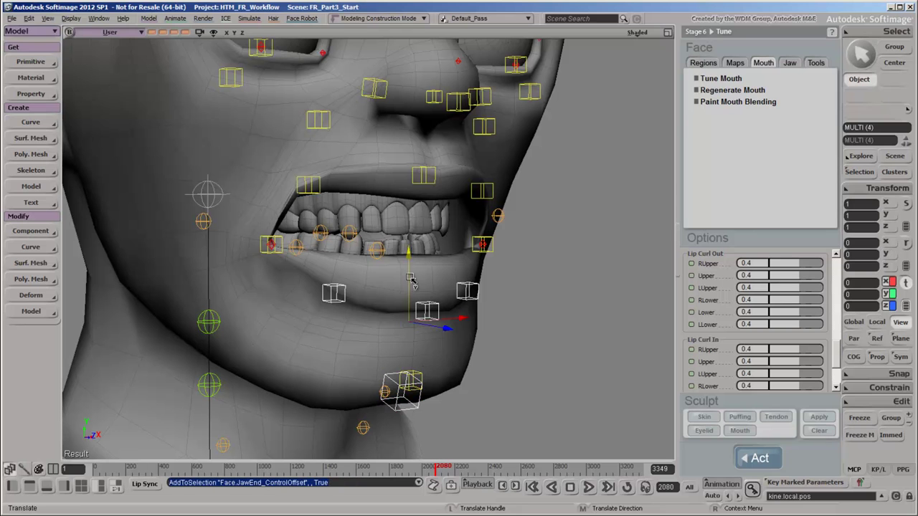
{"action": "left_click_drag", "start_coordinate": [407, 275], "coordinate": [398, 347]}
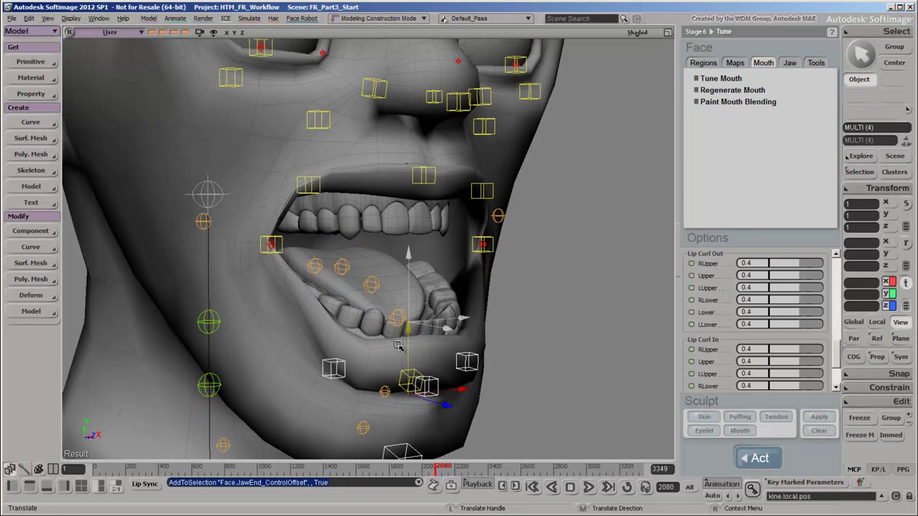
{"action": "left_click_drag", "start_coordinate": [448, 406], "coordinate": [433, 405]}
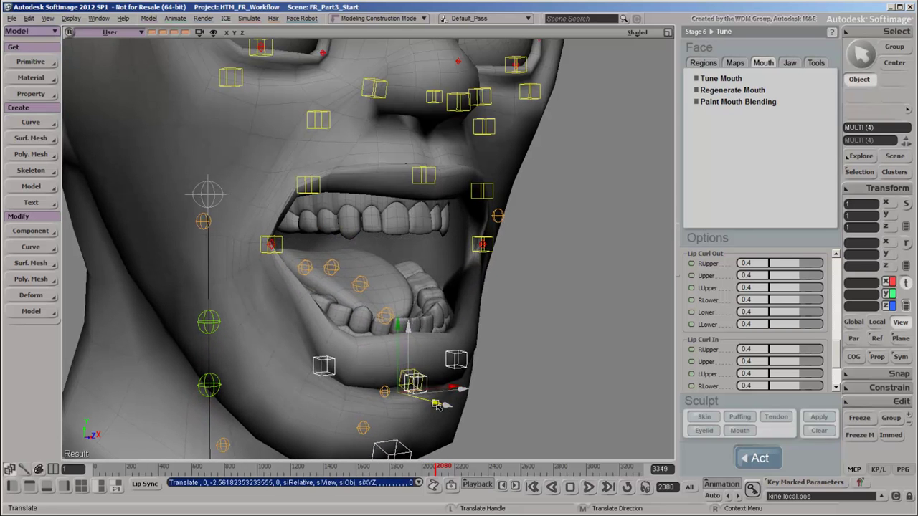
{"action": "key", "text": "space"}
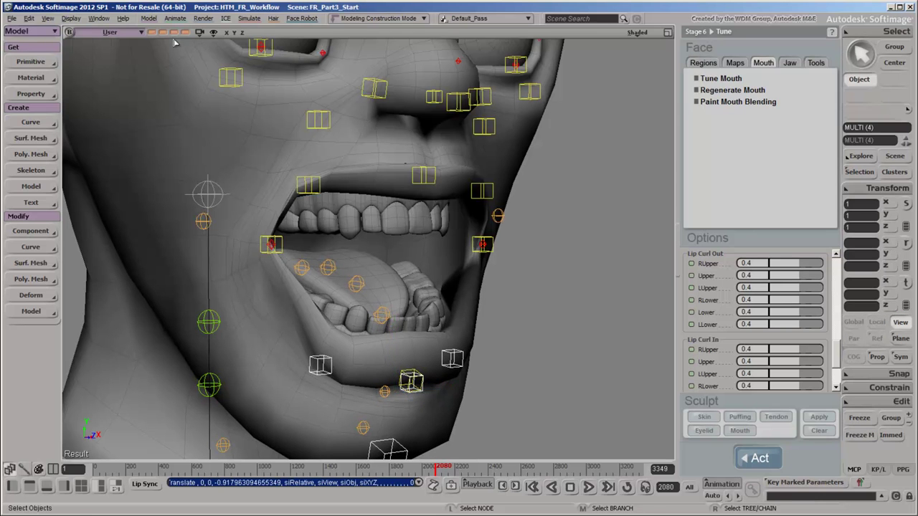
View the mouth from the side in wireframe and set the inner mouth depth to 0.
{"action": "middle_click_drag", "start_coordinate": [205, 133], "coordinate": [489, 37]}
{"action": "left_click", "coordinate": [637, 32]}
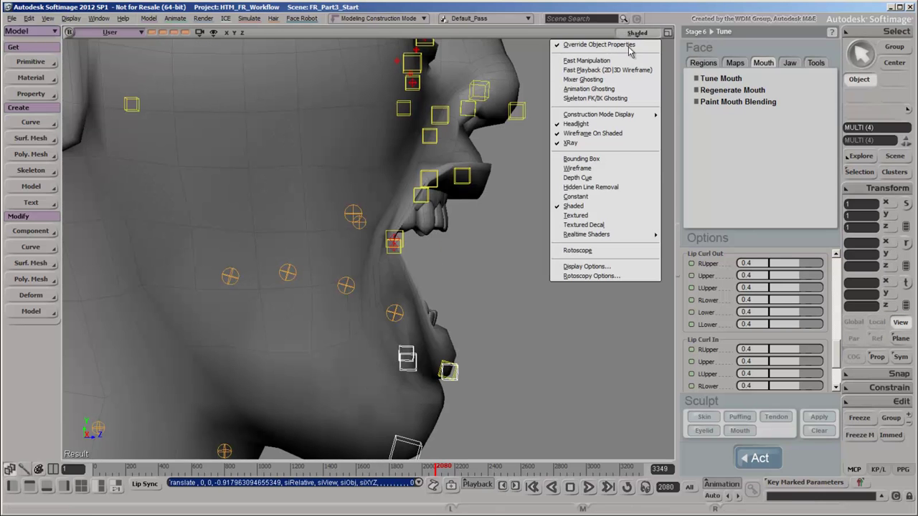
{"action": "left_click", "coordinate": [613, 170]}
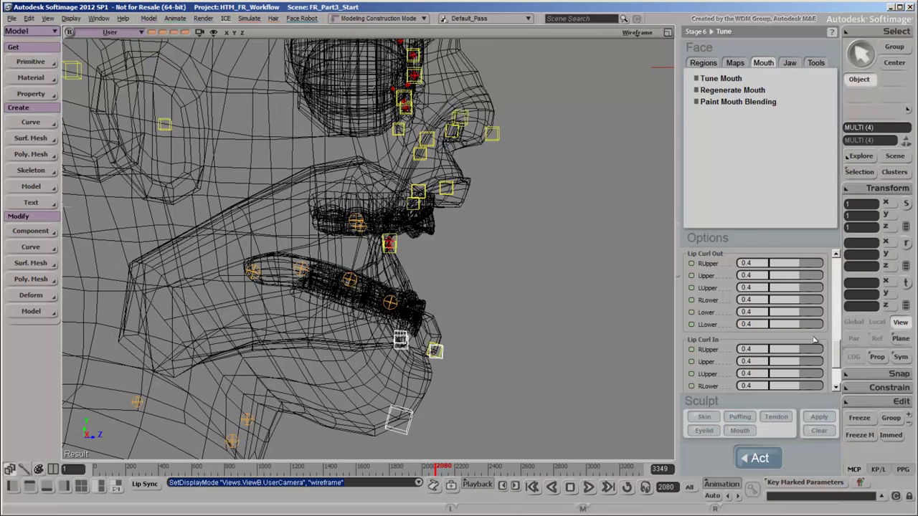
{"action": "scroll", "coordinate": [836, 350], "scroll_direction": "down", "scroll_amount": 2}
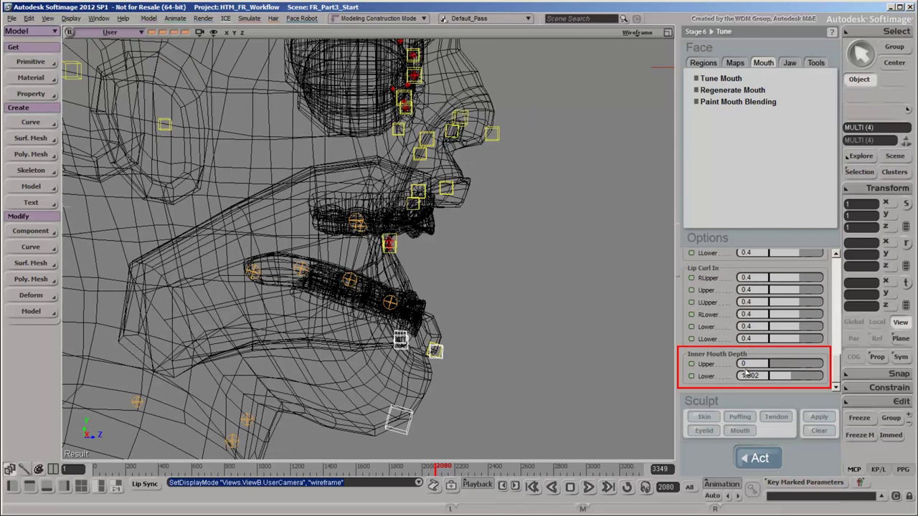
{"action": "left_click_drag", "start_coordinate": [812, 366], "coordinate": [742, 377]}
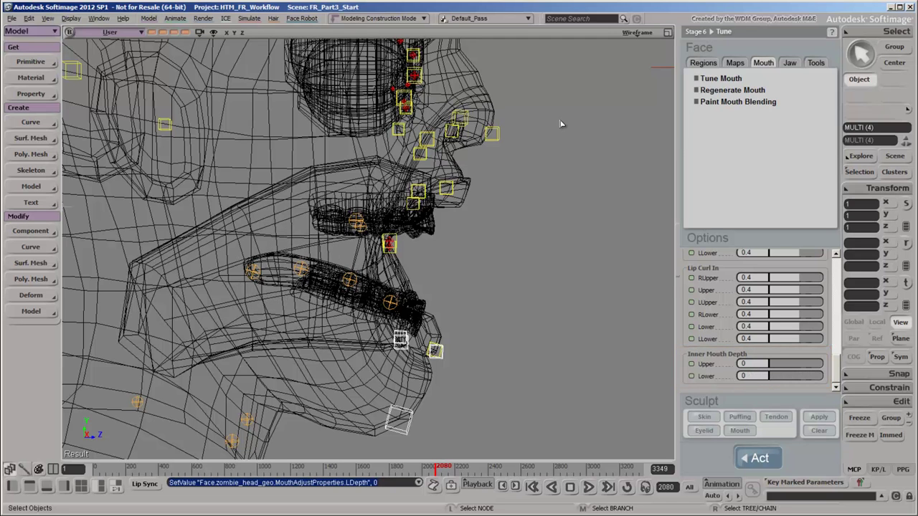
{"action": "key", "text": "F3"}
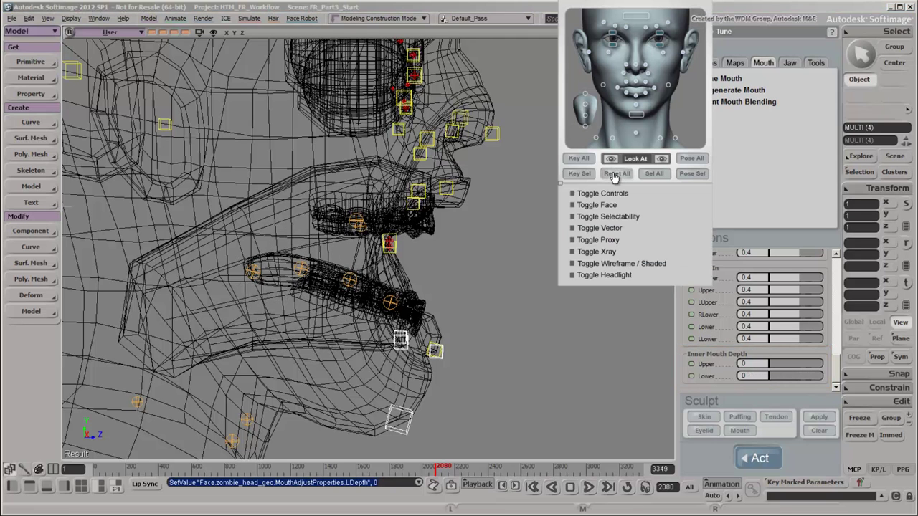
Reset all face controls and set the jaw controller's Z position to 0 to close the mouth.
{"action": "left_click", "coordinate": [615, 174]}
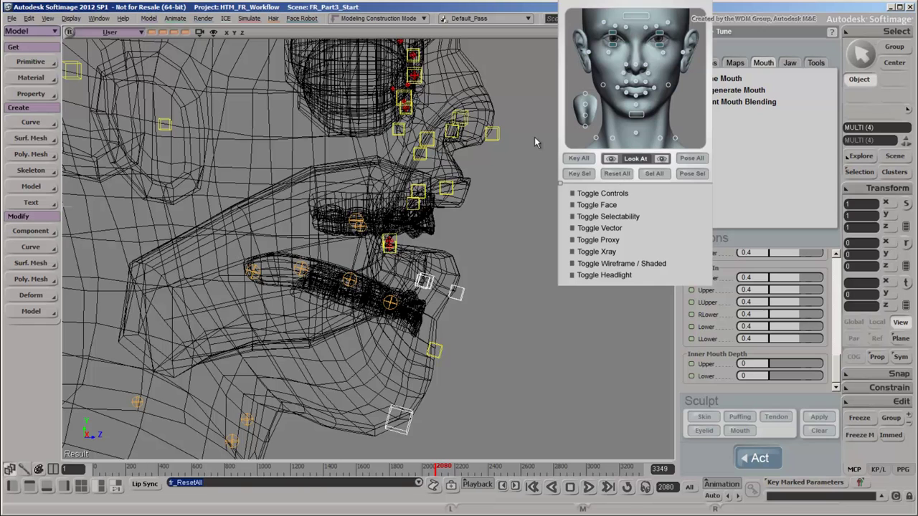
{"action": "left_click", "coordinate": [408, 436]}
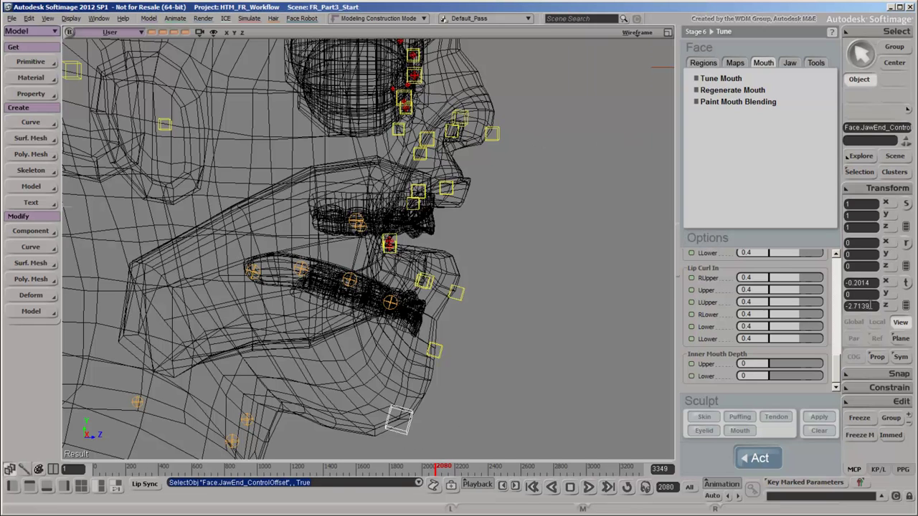
{"action": "key", "text": "Tab"}
{"action": "key", "text": "Tab"}
{"action": "type", "text": "0"}
{"action": "key", "text": "Return"}
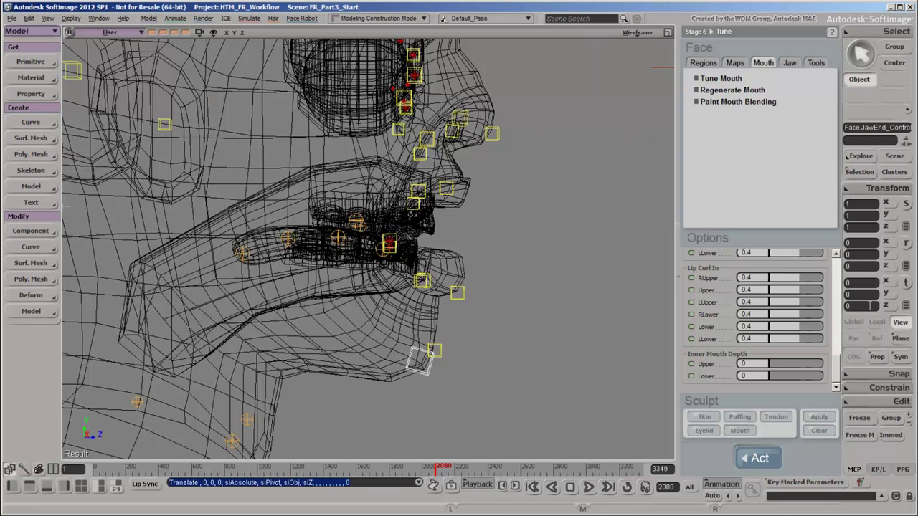
From frame 1, show the whole head front-on with textures and scrub the animation.
{"action": "left_click", "coordinate": [533, 486]}
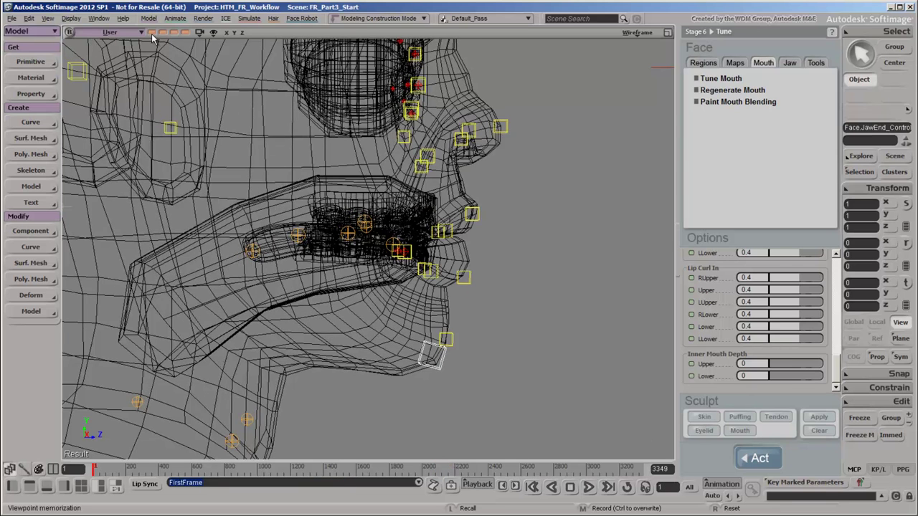
{"action": "left_click", "coordinate": [215, 33]}
{"action": "left_click", "coordinate": [637, 32]}
{"action": "left_click", "coordinate": [581, 221]}
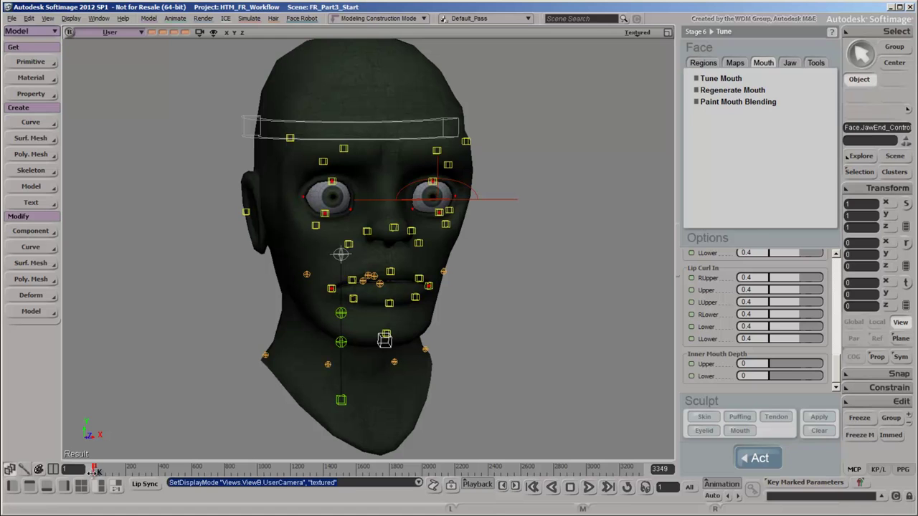
{"action": "left_click_drag", "start_coordinate": [94, 469], "coordinate": [258, 490]}
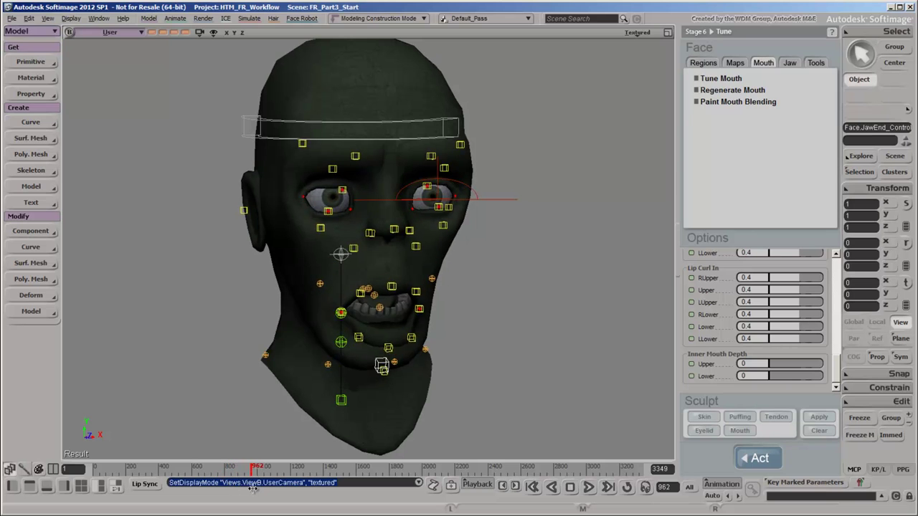